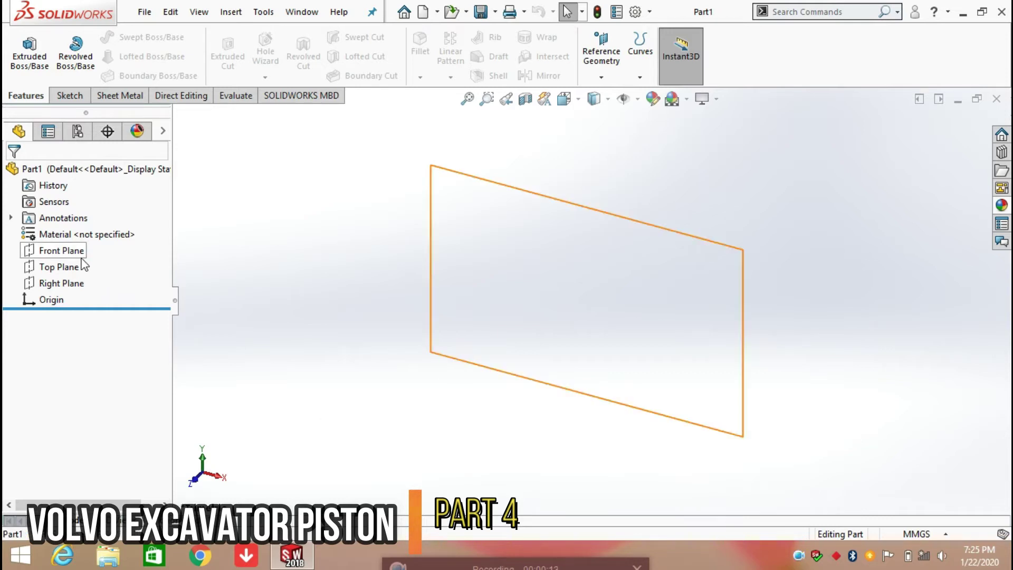
Sketch a circle about 75 mm in diameter on the Front Plane, centred on the origin.
{"action": "left_click", "coordinate": [62, 250]}
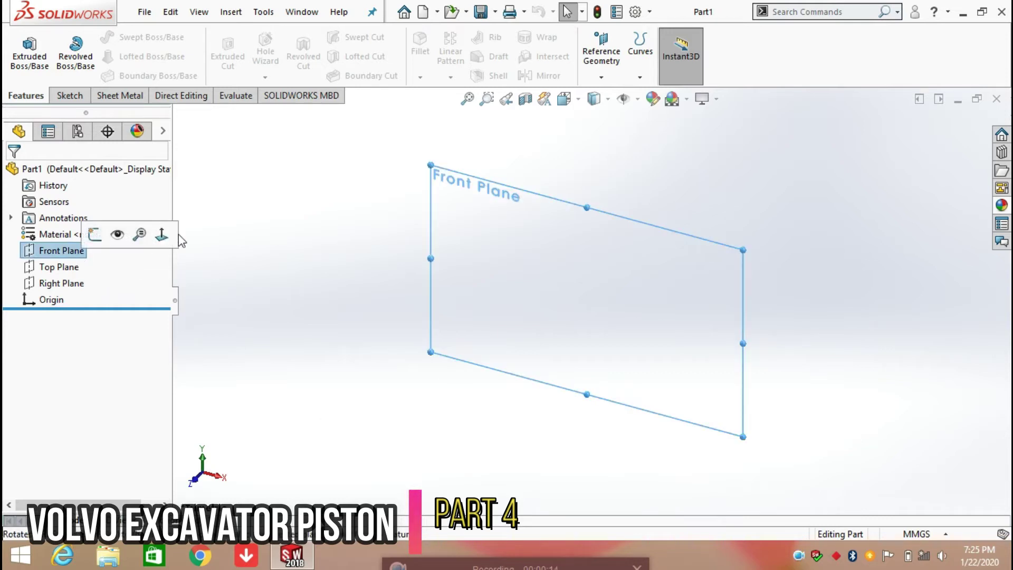
{"action": "left_click", "coordinate": [76, 100]}
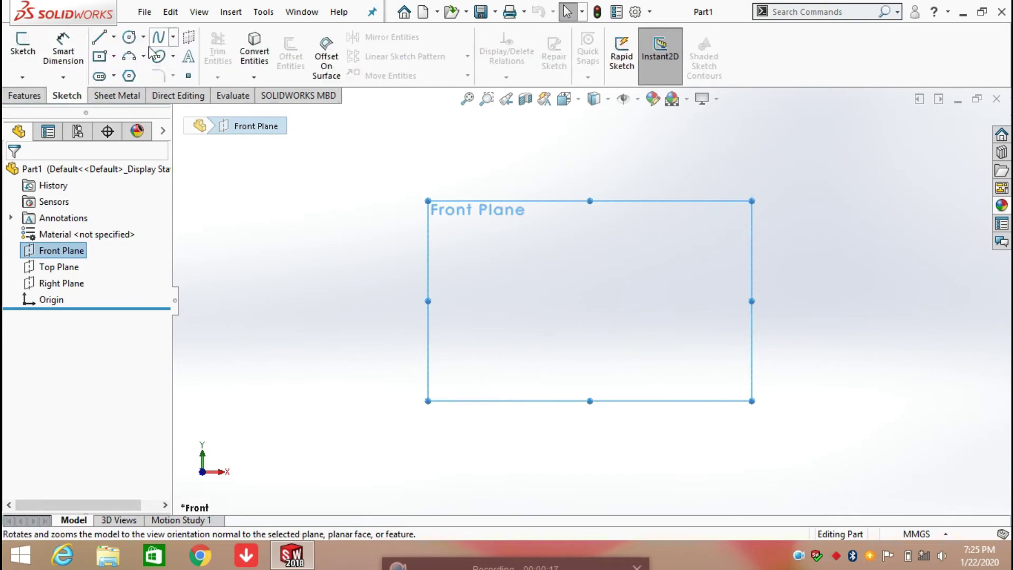
{"action": "left_click", "coordinate": [129, 39]}
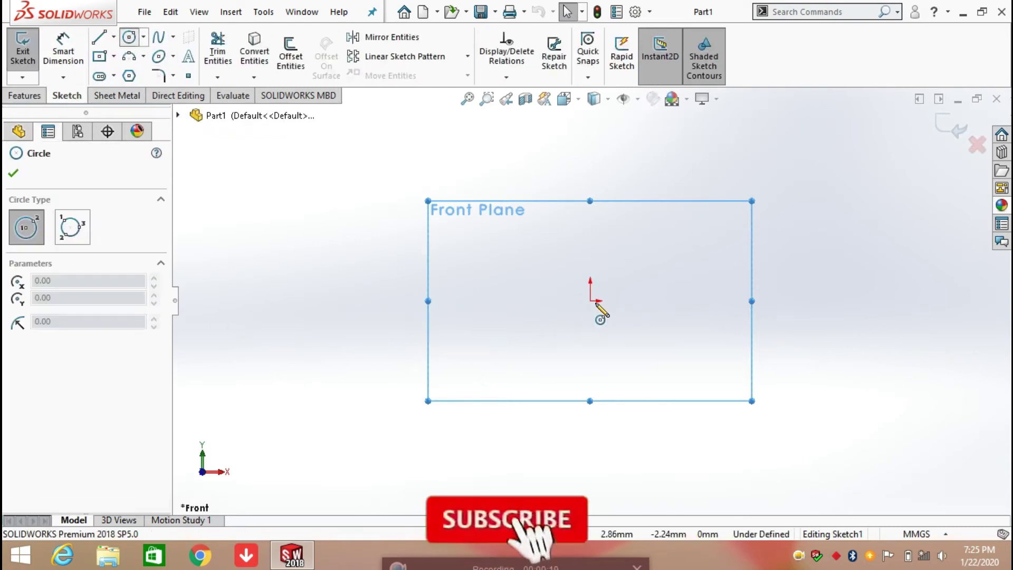
{"action": "left_click_drag", "start_coordinate": [590, 300], "coordinate": [541, 354]}
Dimension the circle's diameter and set it to 121.50 mm.
{"action": "left_click", "coordinate": [63, 53]}
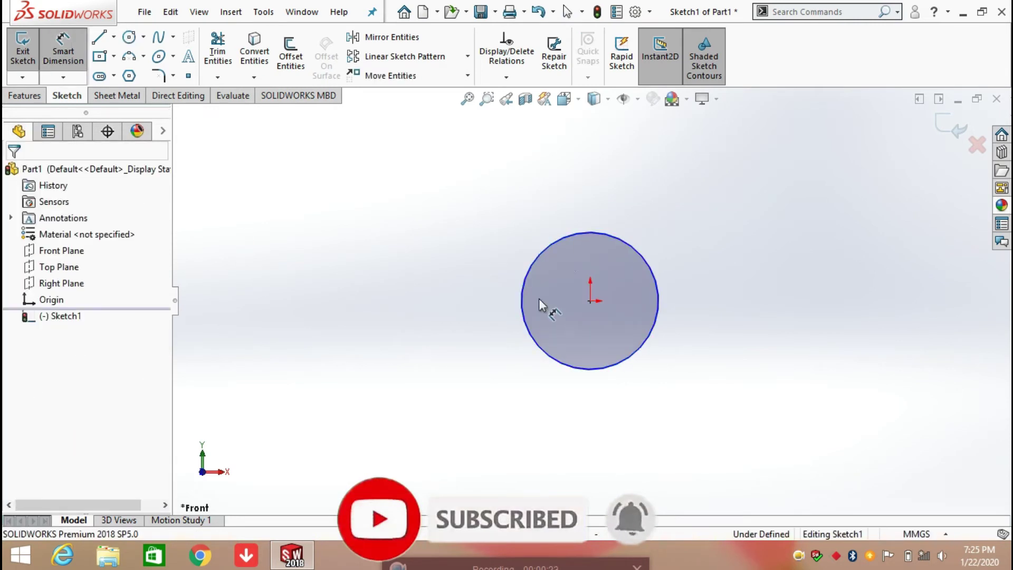
{"action": "left_click", "coordinate": [555, 248]}
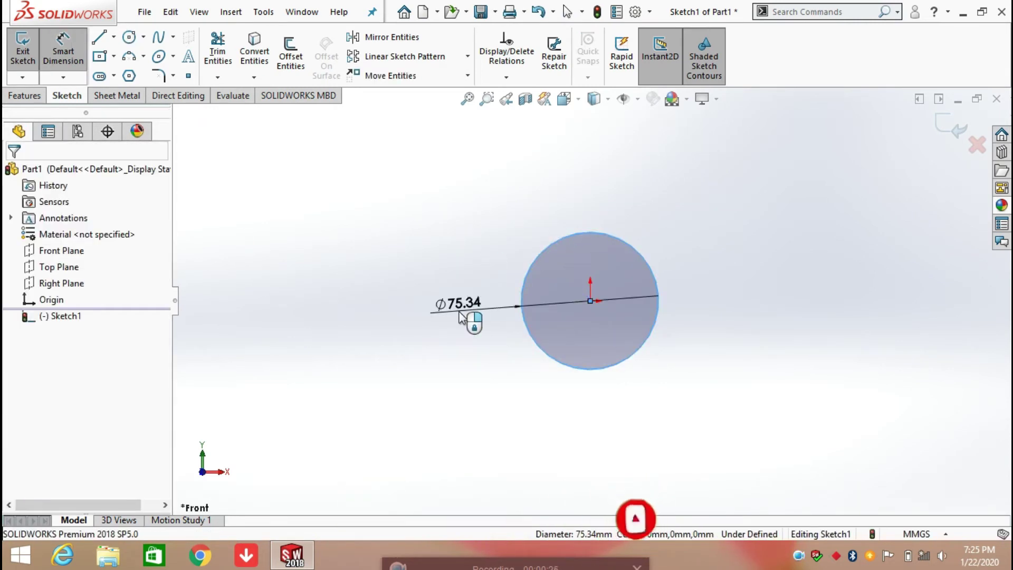
{"action": "left_click", "coordinate": [461, 315]}
{"action": "type", "text": "121"}
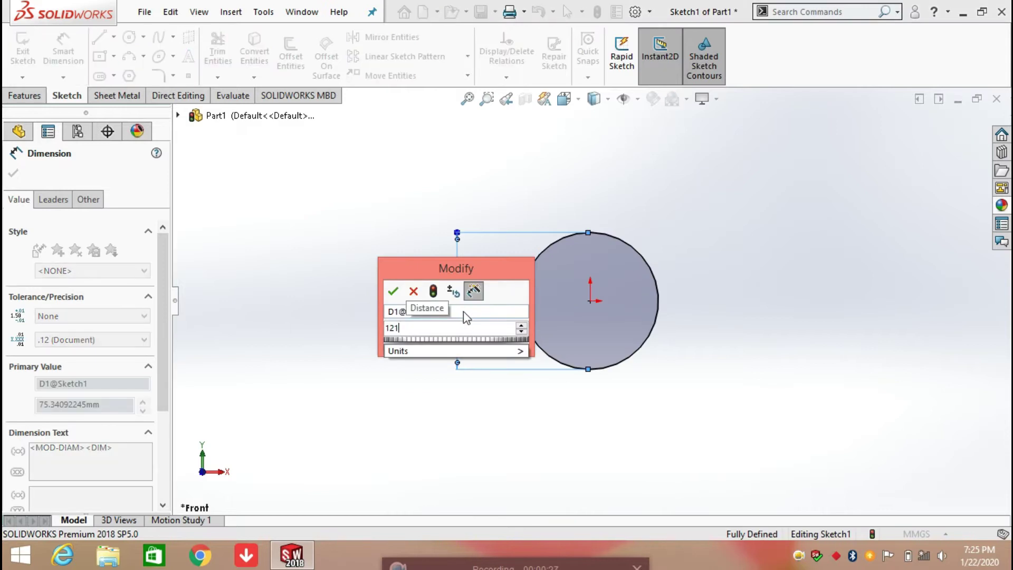
{"action": "type", "text": ".50"}
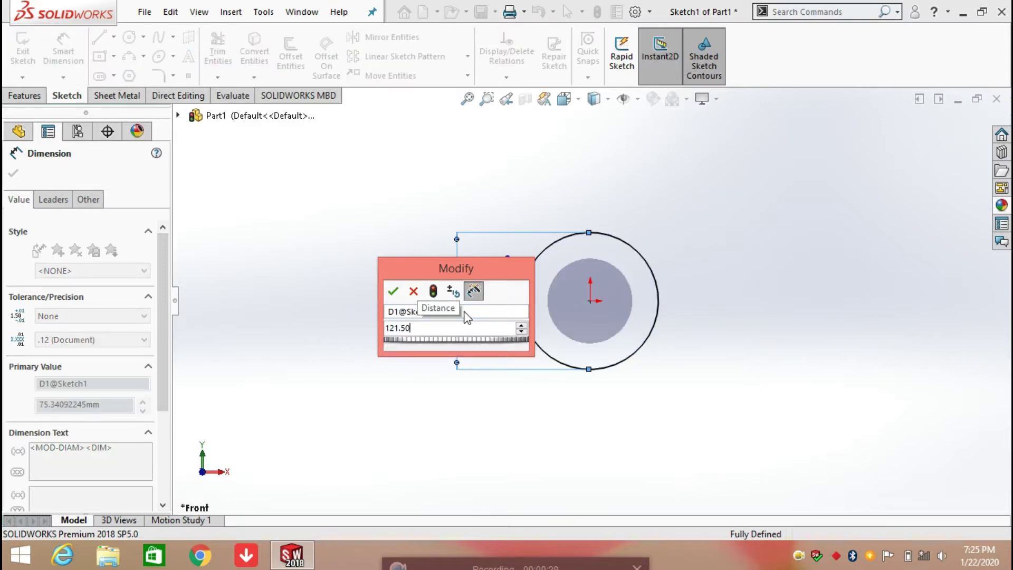
{"action": "key", "text": "Return"}
{"action": "key", "text": "Escape"}
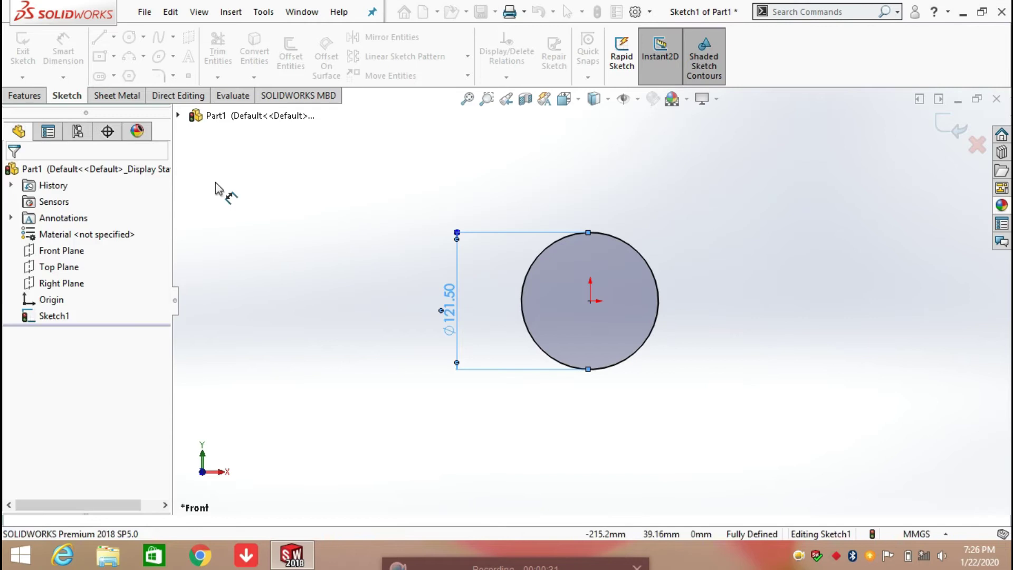
Extrude the circle as a boss with a Mid Plane end condition and a depth of 1600 mm.
{"action": "left_click", "coordinate": [25, 96]}
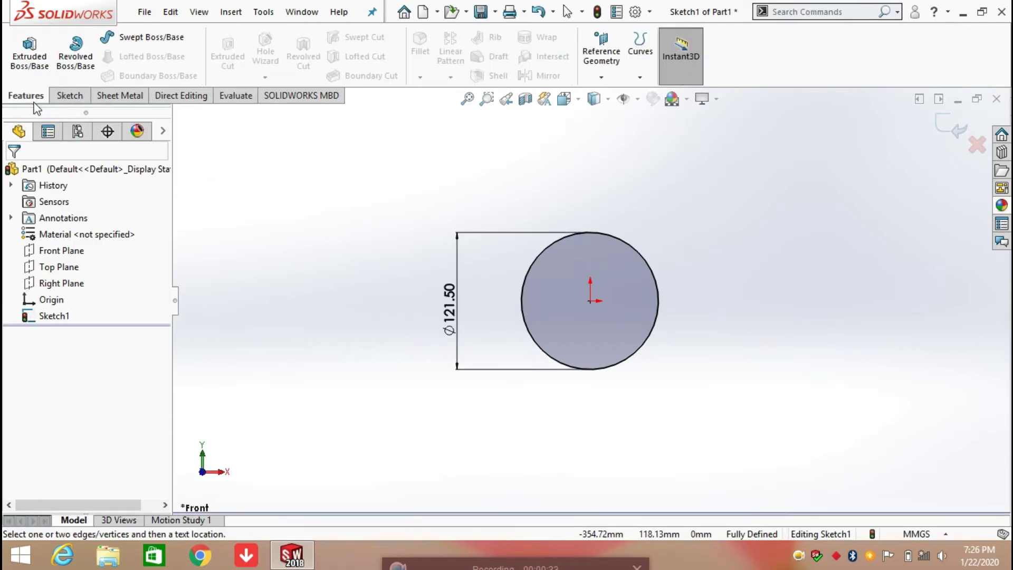
{"action": "left_click", "coordinate": [41, 65]}
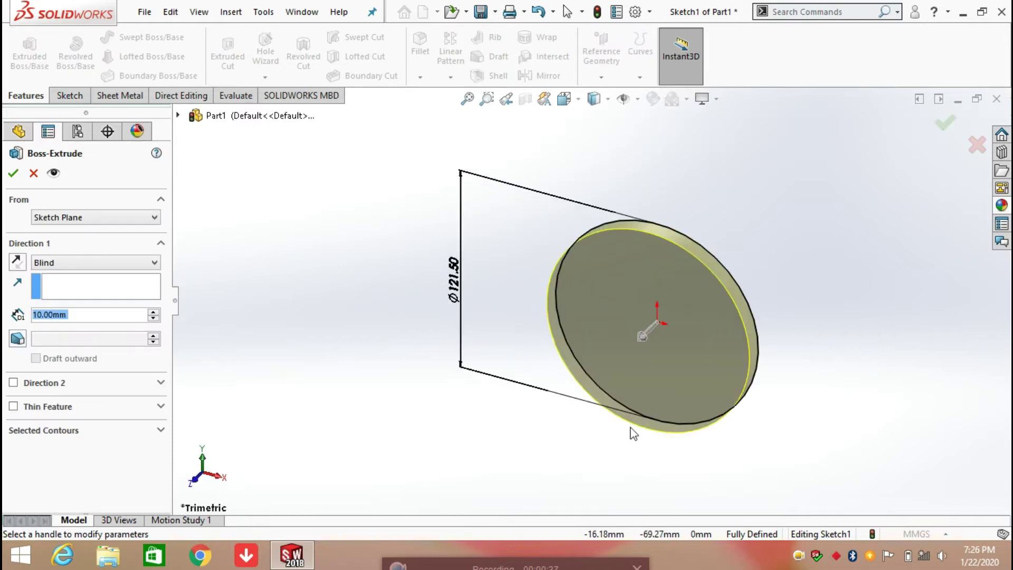
{"action": "left_click", "coordinate": [155, 262]}
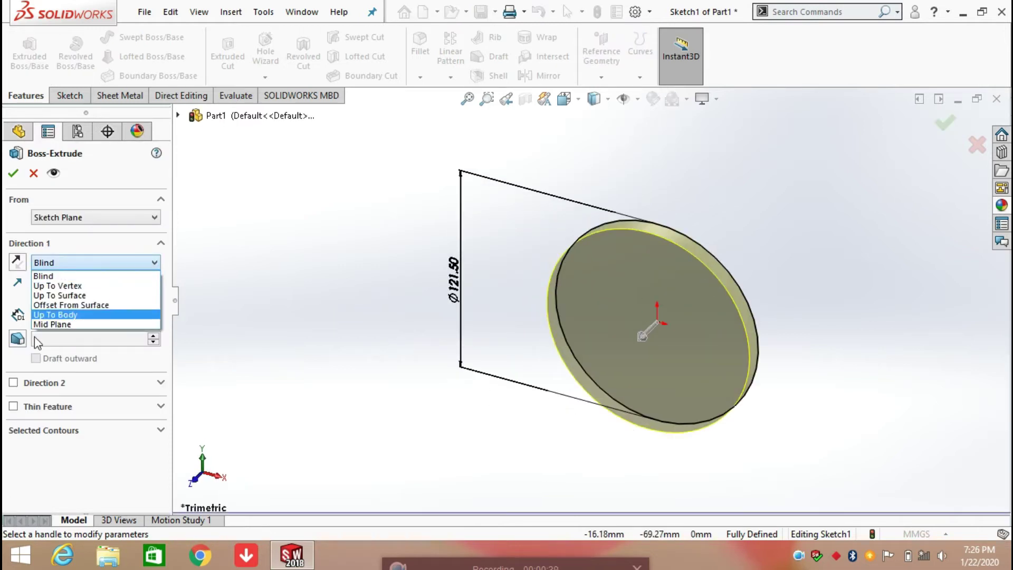
{"action": "left_click", "coordinate": [58, 328]}
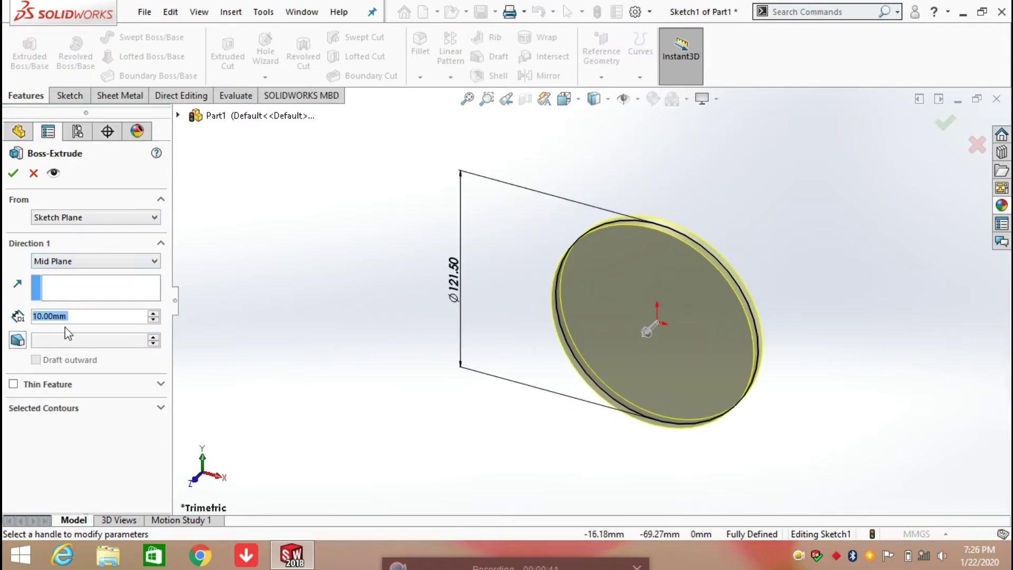
{"action": "type", "text": "1"}
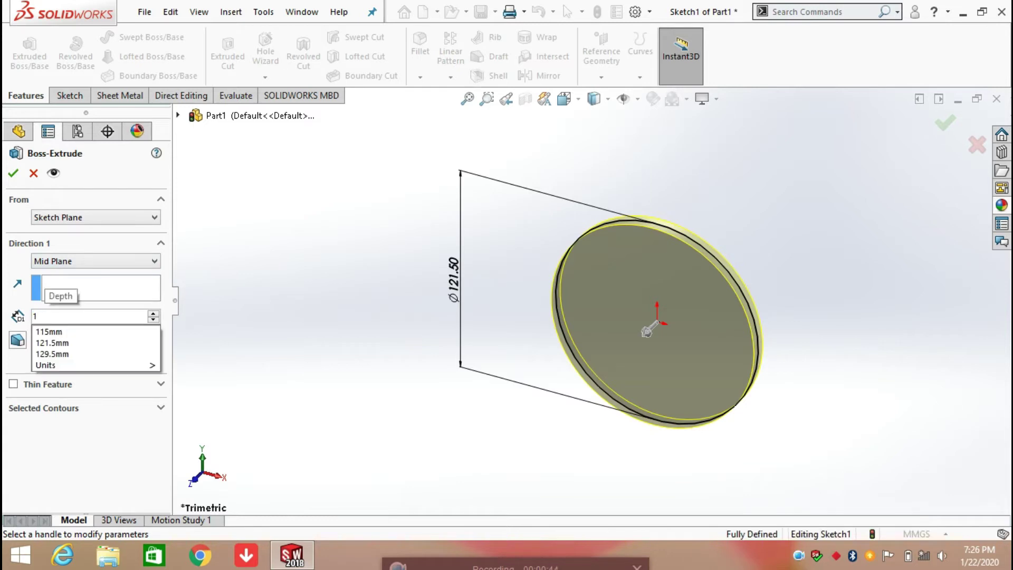
{"action": "type", "text": "600"}
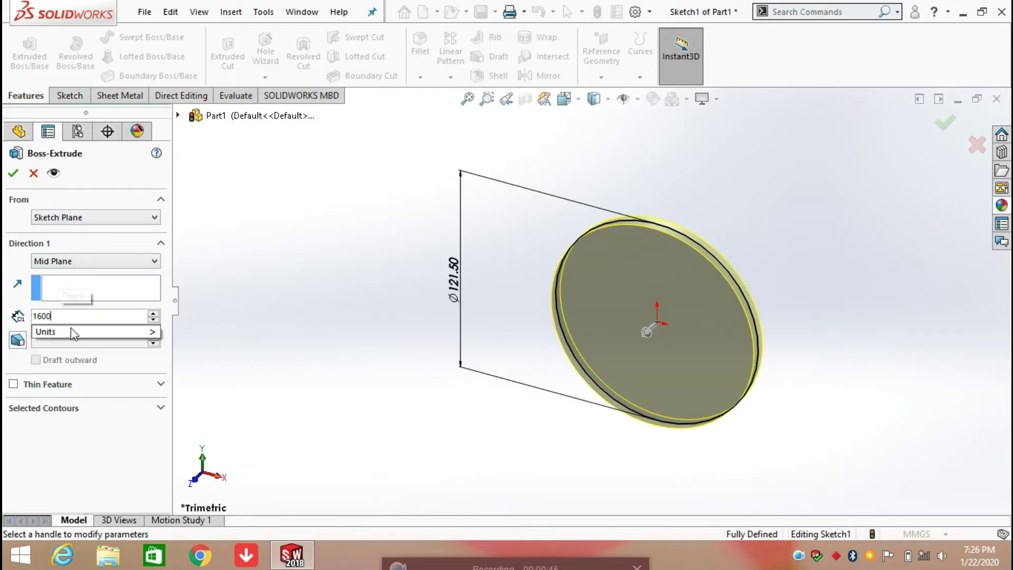
{"action": "key", "text": "Return"}
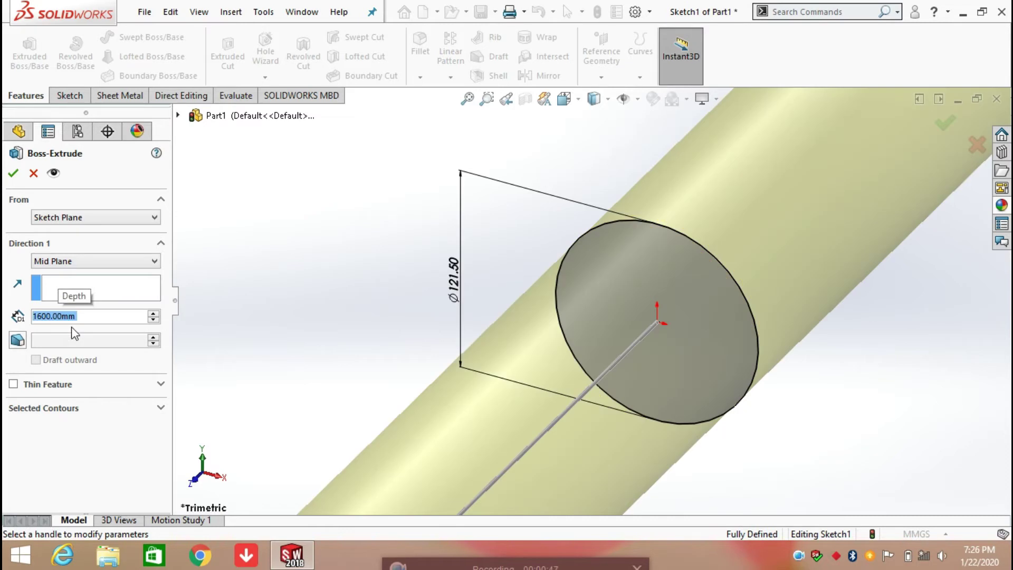
{"action": "left_click", "coordinate": [15, 177]}
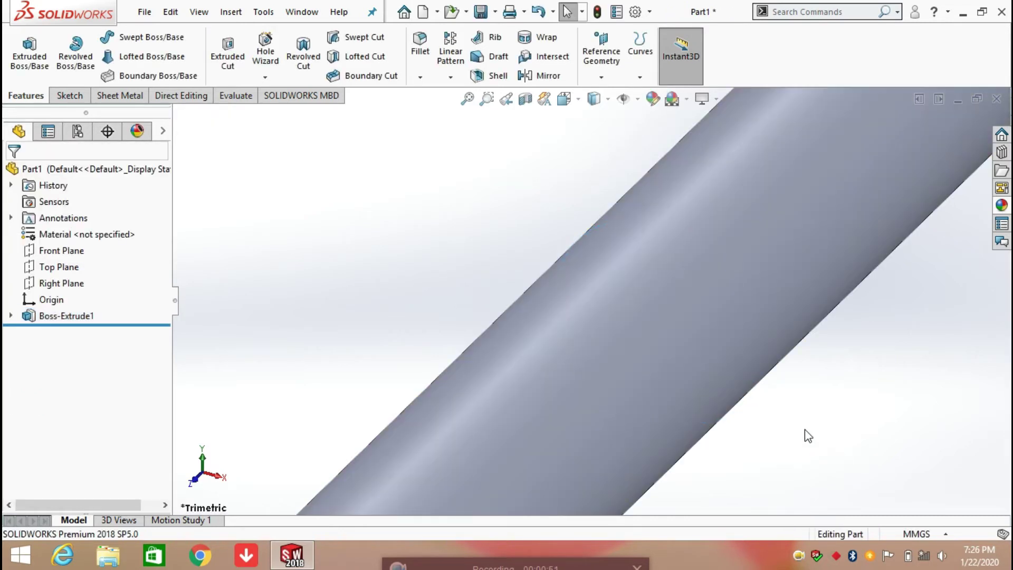
Sketch a circle about 232 mm in diameter on the rod's front end face, centred on the origin.
{"action": "key", "text": "f"}
{"action": "middle_click_drag", "start_coordinate": [668, 404], "coordinate": [701, 239]}
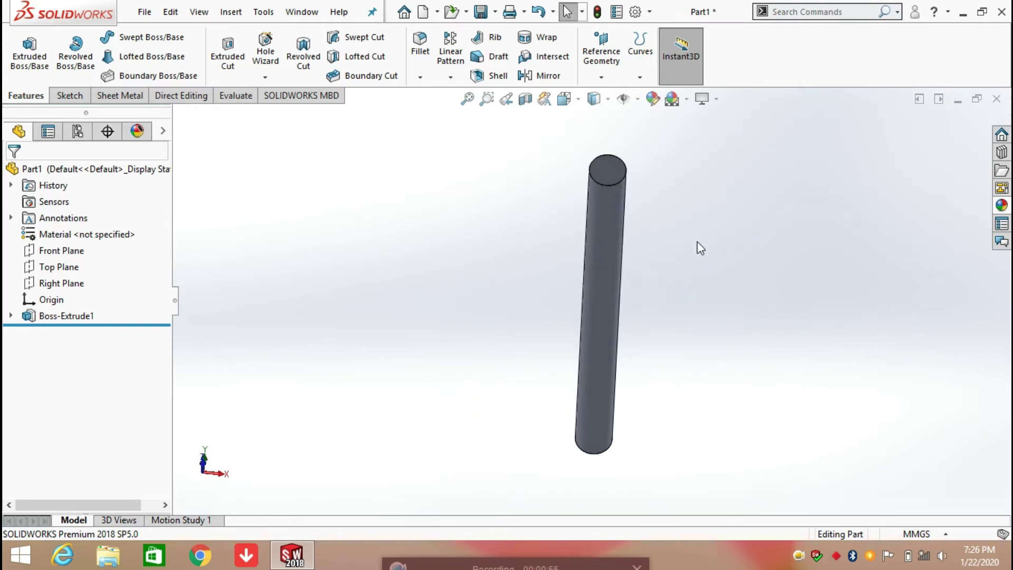
{"action": "left_click", "coordinate": [612, 181]}
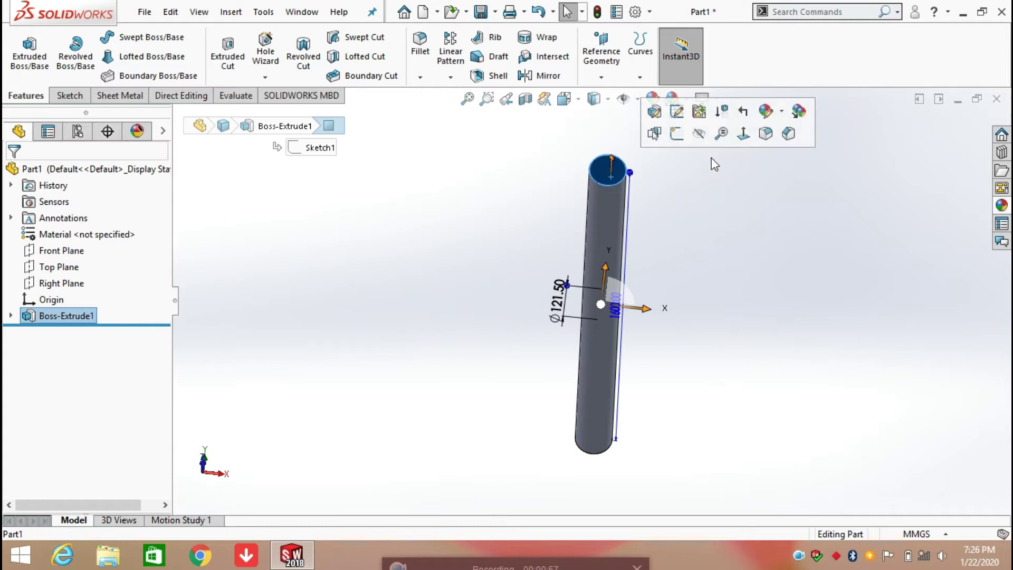
{"action": "left_click", "coordinate": [743, 133]}
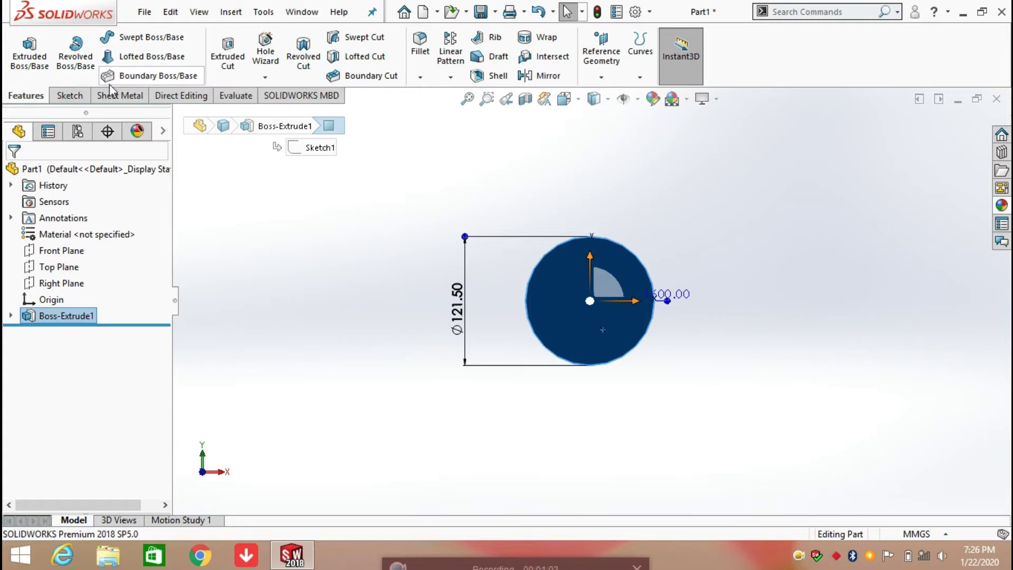
{"action": "left_click", "coordinate": [79, 95]}
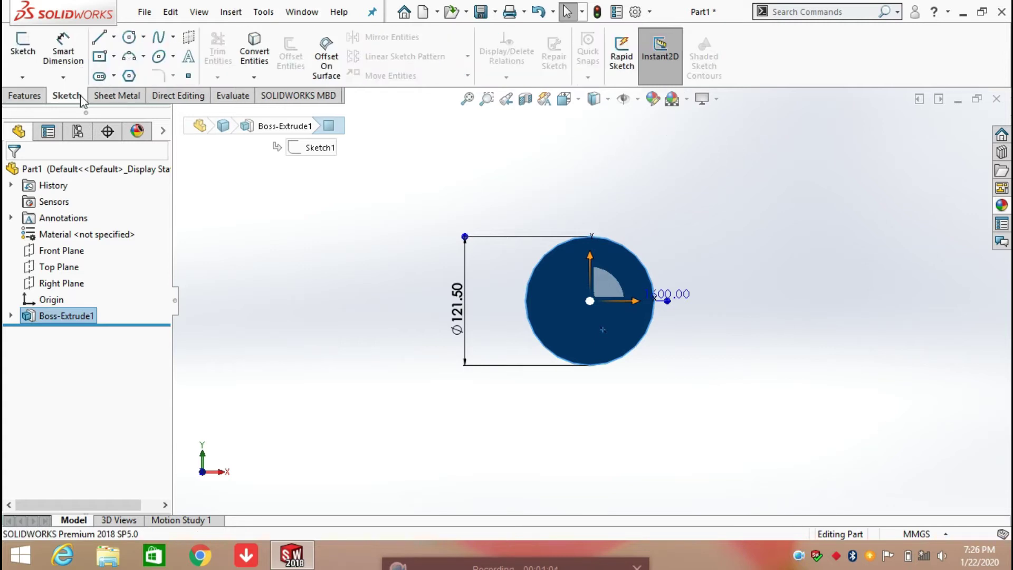
{"action": "left_click", "coordinate": [130, 42]}
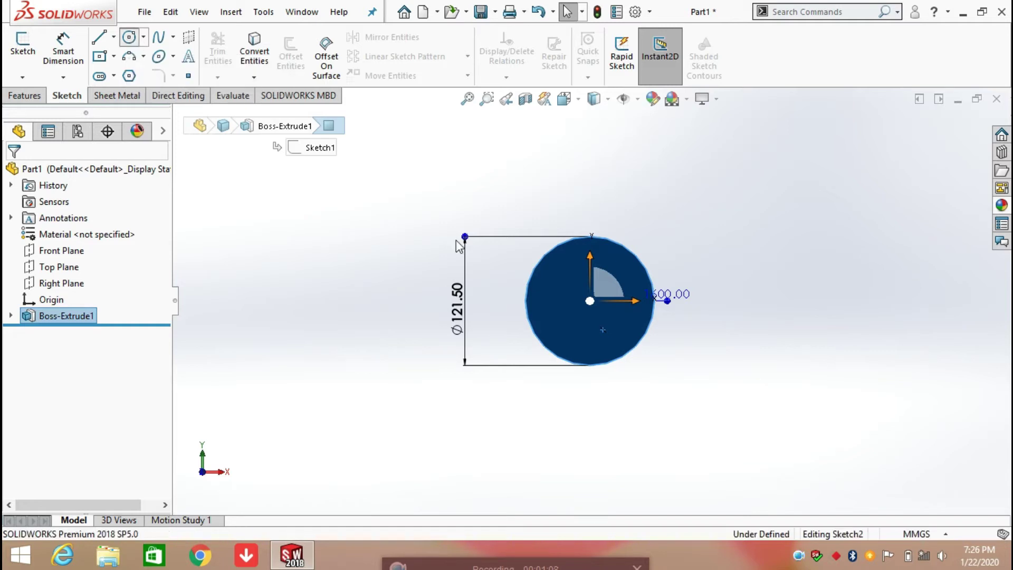
{"action": "left_click", "coordinate": [590, 300]}
{"action": "left_click", "coordinate": [707, 246]}
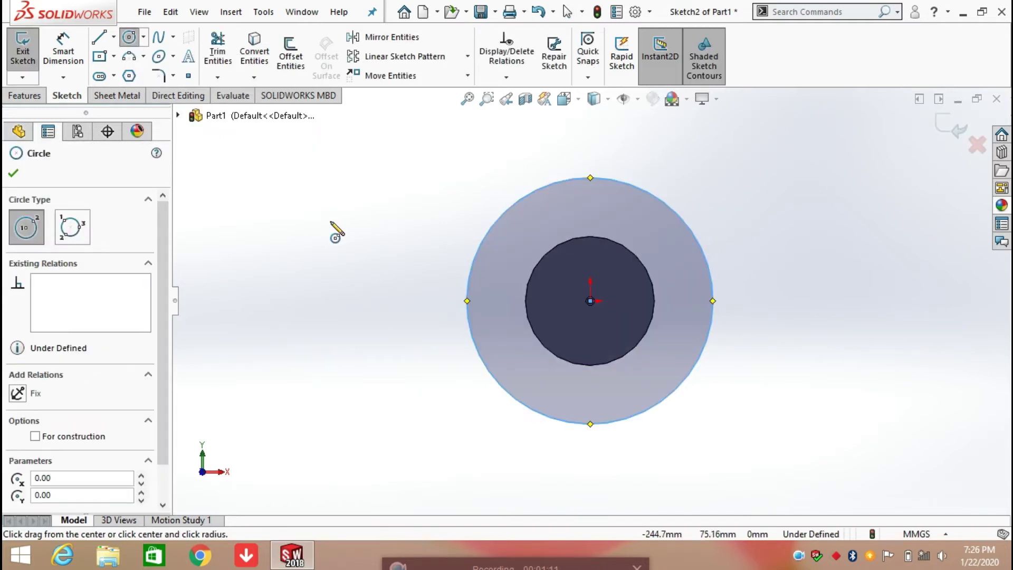
Dimension the end-face circle's diameter and set it to 161.50 mm.
{"action": "left_click", "coordinate": [64, 44]}
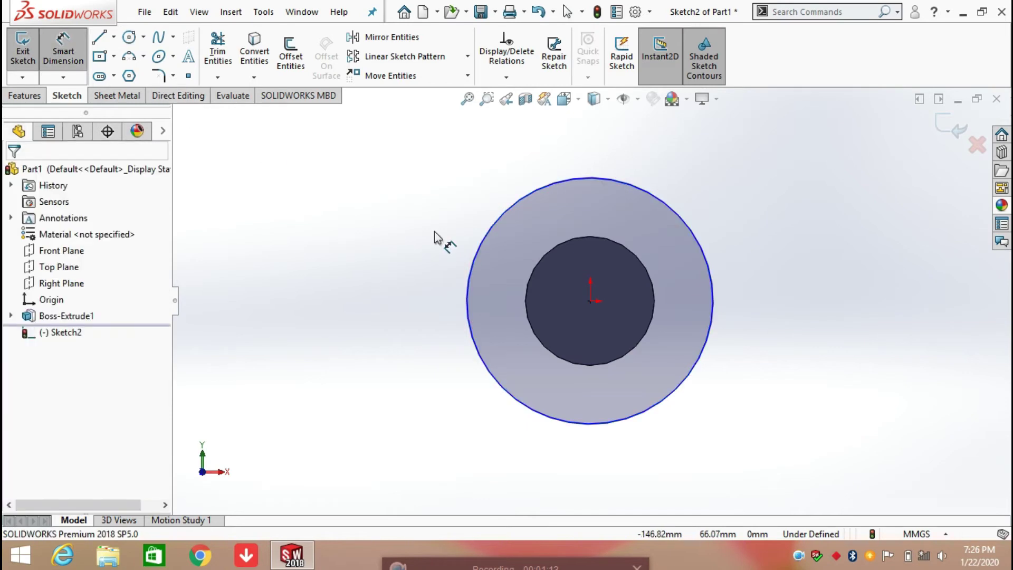
{"action": "left_click", "coordinate": [488, 222]}
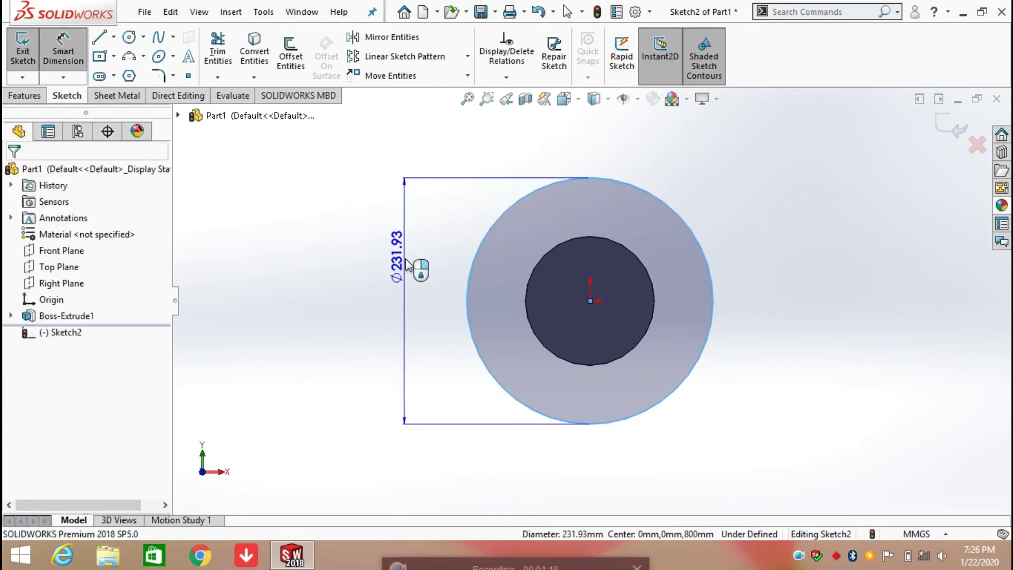
{"action": "left_click", "coordinate": [409, 267]}
{"action": "type", "text": "1"}
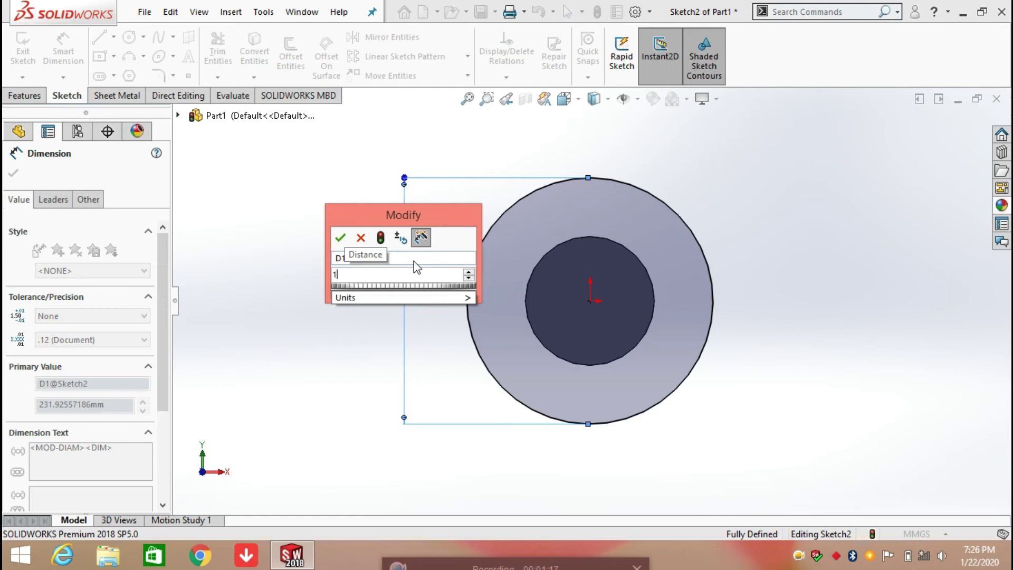
{"action": "type", "text": "61."}
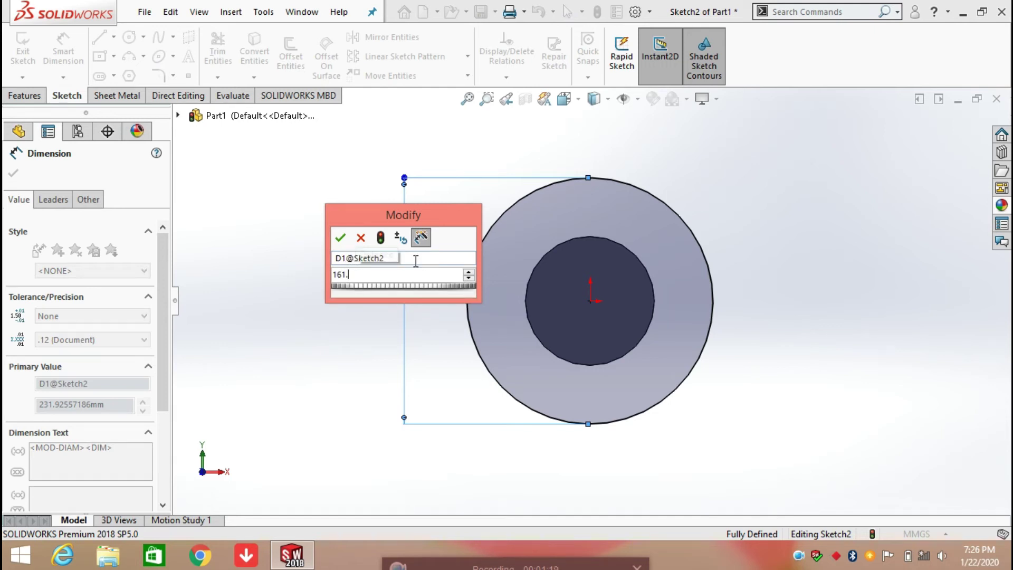
{"action": "type", "text": "50"}
{"action": "key", "text": "Return"}
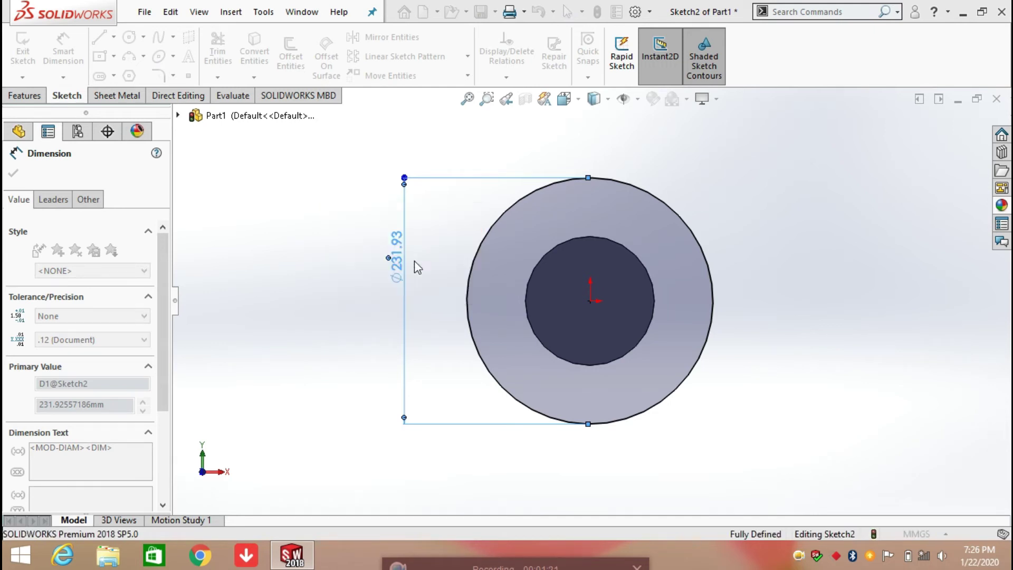
Extrude the end-face circle as a Blind boss 80 mm outward from the rod, merged with the rod.
{"action": "left_click", "coordinate": [25, 95]}
{"action": "left_click", "coordinate": [30, 50]}
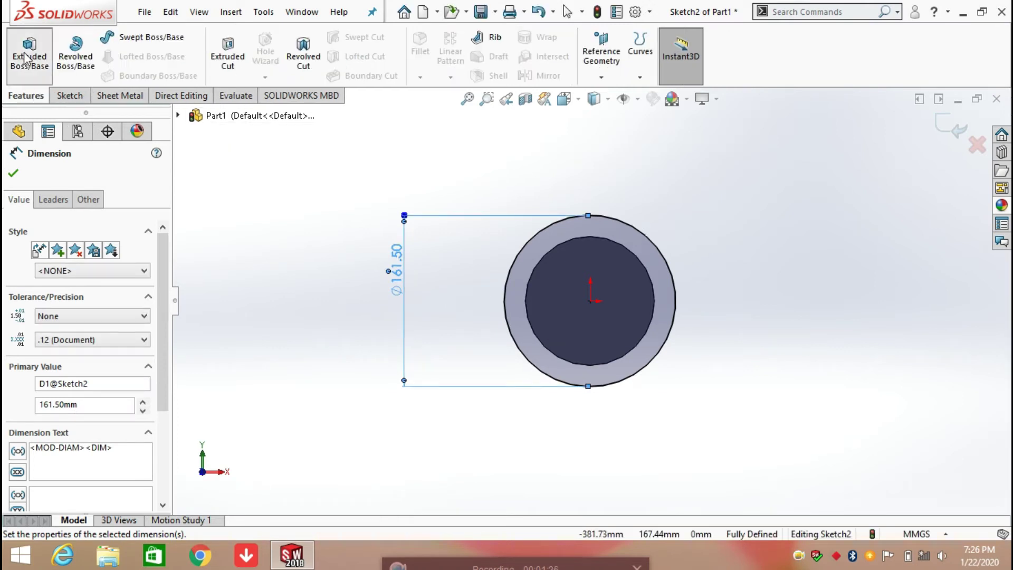
{"action": "middle_click_drag", "start_coordinate": [658, 416], "coordinate": [647, 280]}
{"action": "scroll", "coordinate": [646, 283], "scroll_direction": "up", "scroll_amount": 6}
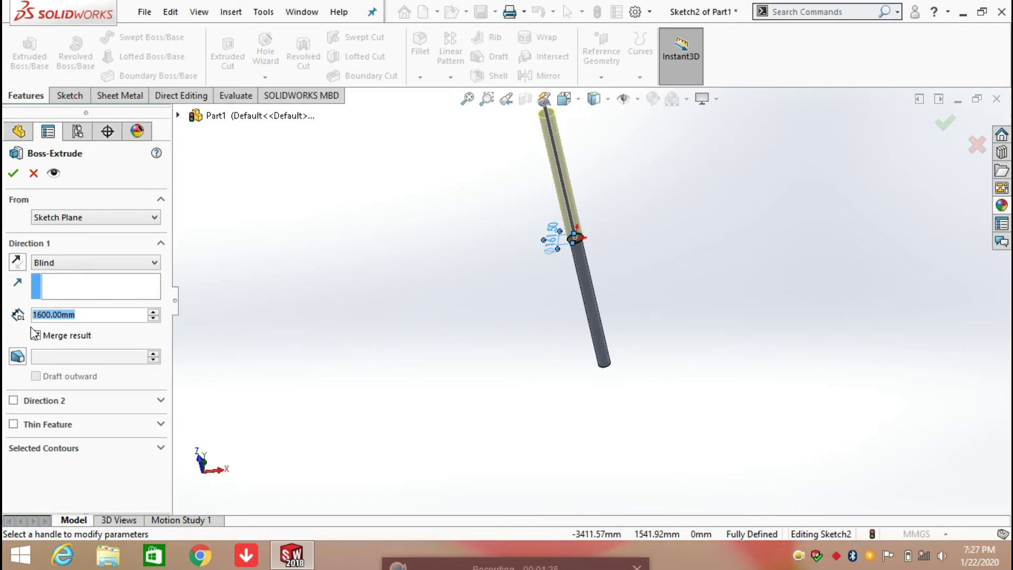
{"action": "type", "text": "80"}
{"action": "key", "text": "Return"}
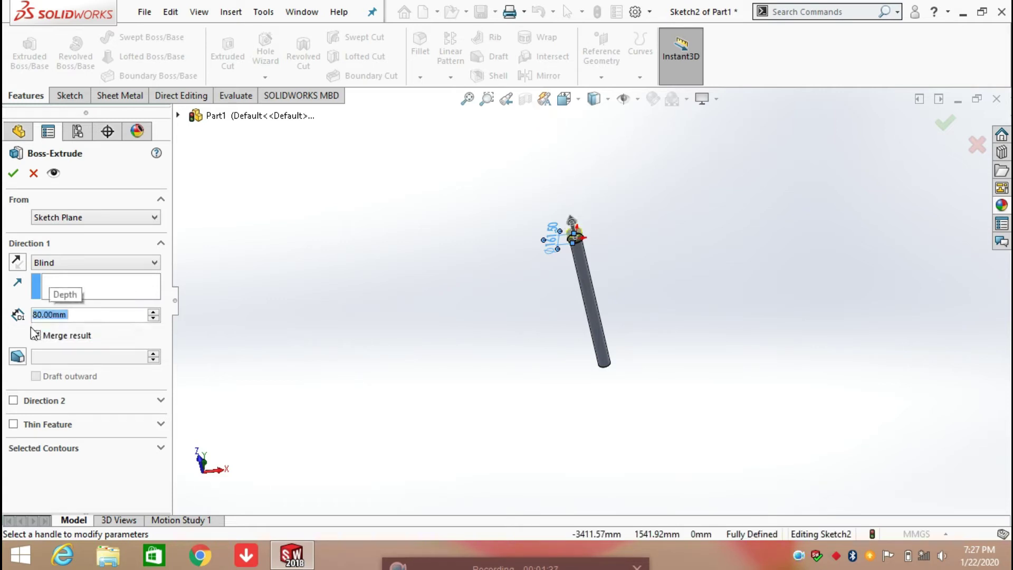
{"action": "left_click", "coordinate": [13, 175]}
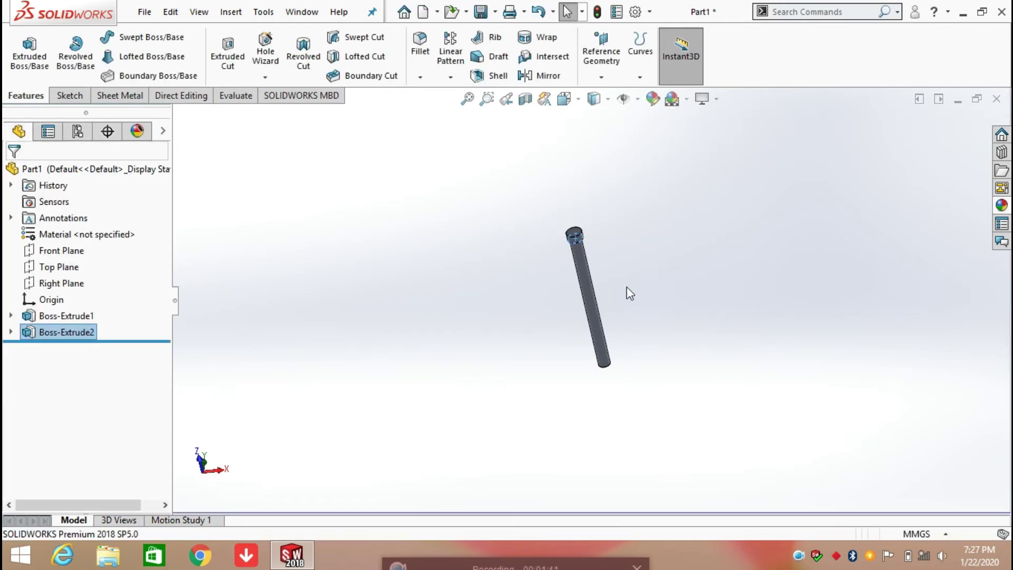
{"action": "left_click", "coordinate": [638, 298]}
On the Top Plane, sketch a vertical centerline about 188 mm long outward from the midpoint of the rod's end edge opposite the head.
{"action": "middle_click_drag", "start_coordinate": [651, 309], "coordinate": [467, 268]}
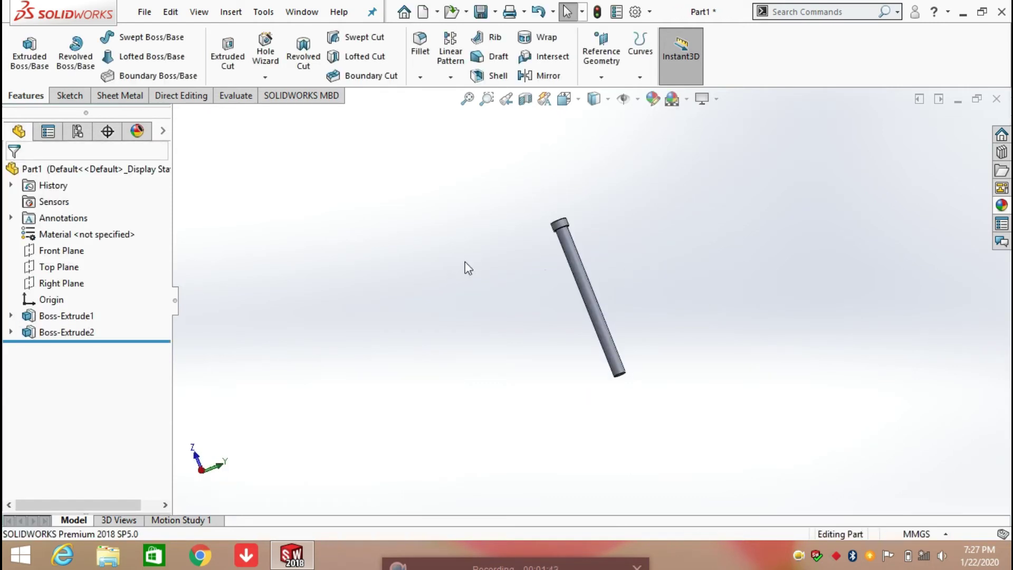
{"action": "left_click", "coordinate": [50, 267]}
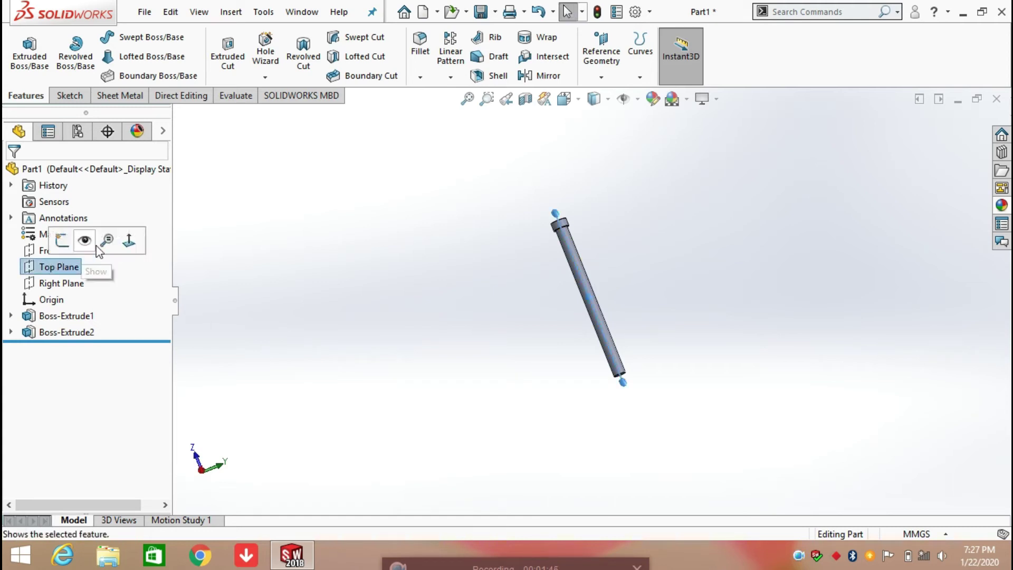
{"action": "left_click", "coordinate": [131, 238]}
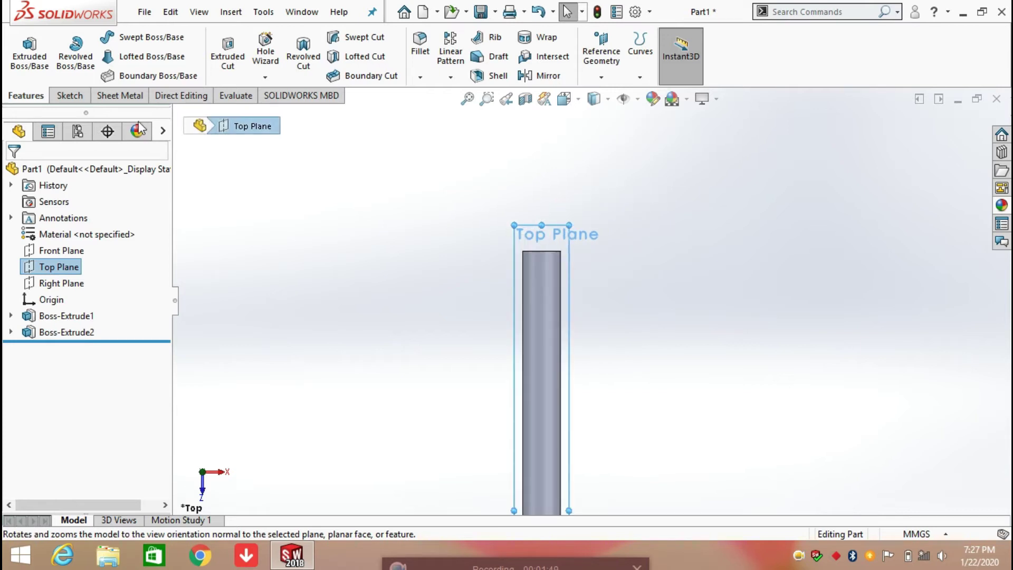
{"action": "left_click", "coordinate": [77, 98]}
{"action": "left_click", "coordinate": [129, 37]}
{"action": "left_click", "coordinate": [114, 38]}
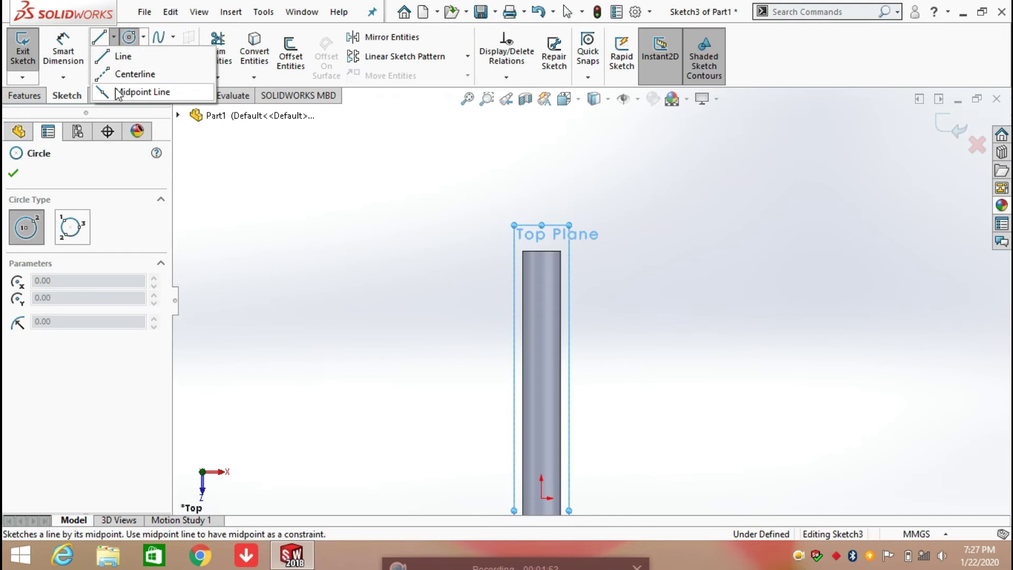
{"action": "left_click", "coordinate": [123, 55]}
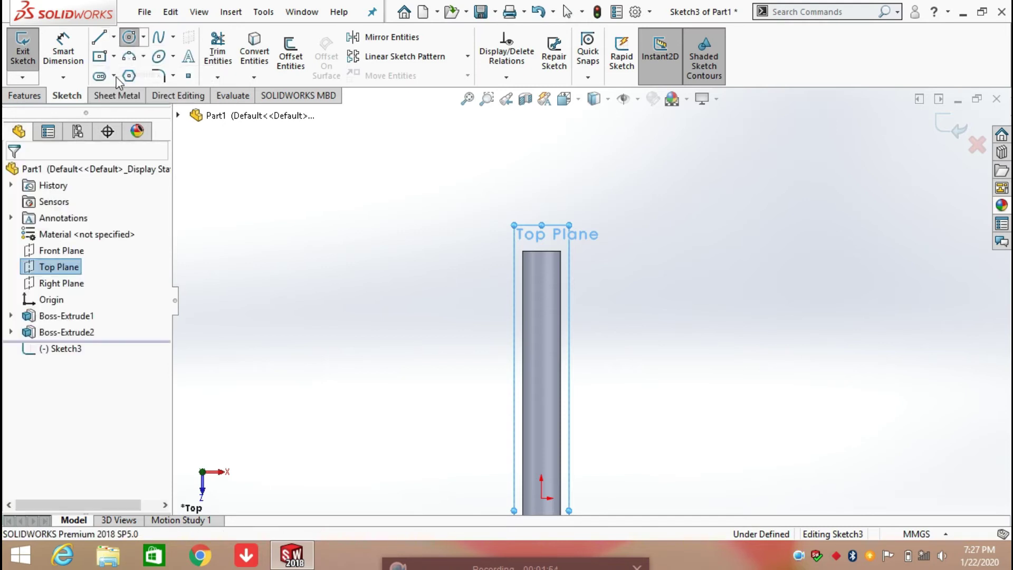
{"action": "left_click", "coordinate": [541, 252]}
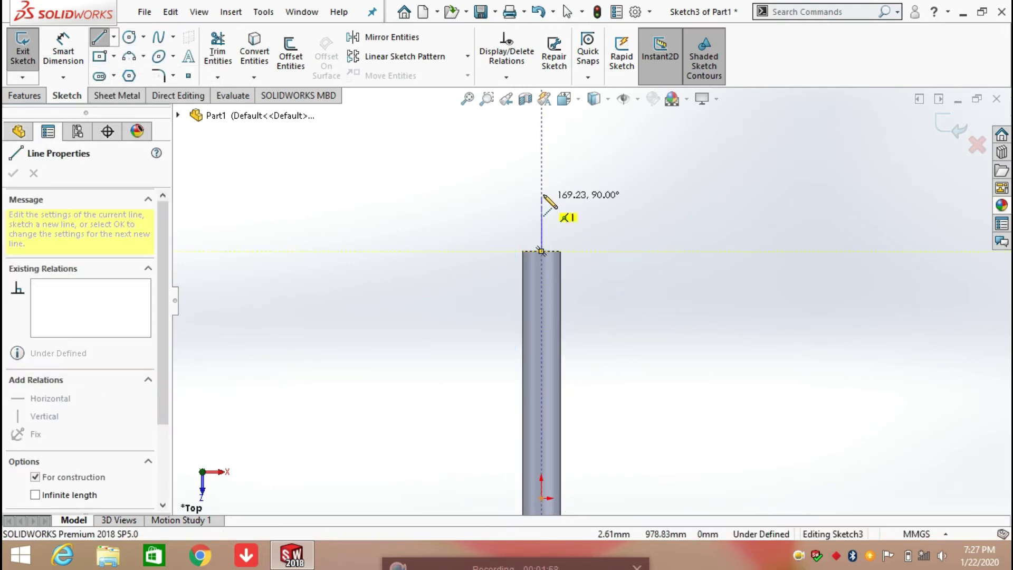
{"action": "left_click", "coordinate": [541, 193]}
{"action": "right_click", "coordinate": [546, 193]}
{"action": "left_click", "coordinate": [578, 205]}
Dimension the vertical centerline's length and set it to 117.19 mm.
{"action": "scroll", "coordinate": [559, 263], "scroll_direction": "down", "scroll_amount": 2}
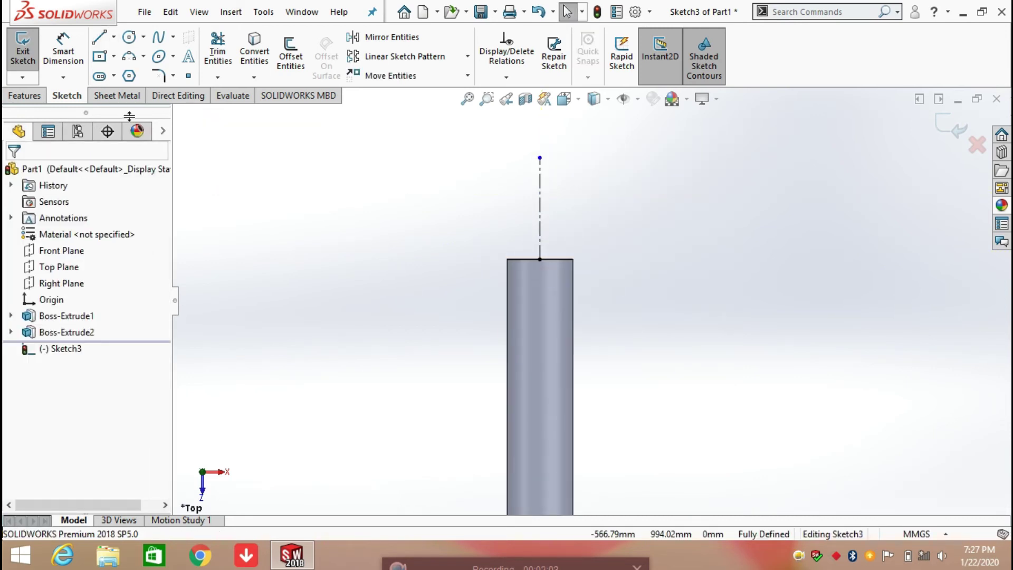
{"action": "left_click", "coordinate": [64, 51]}
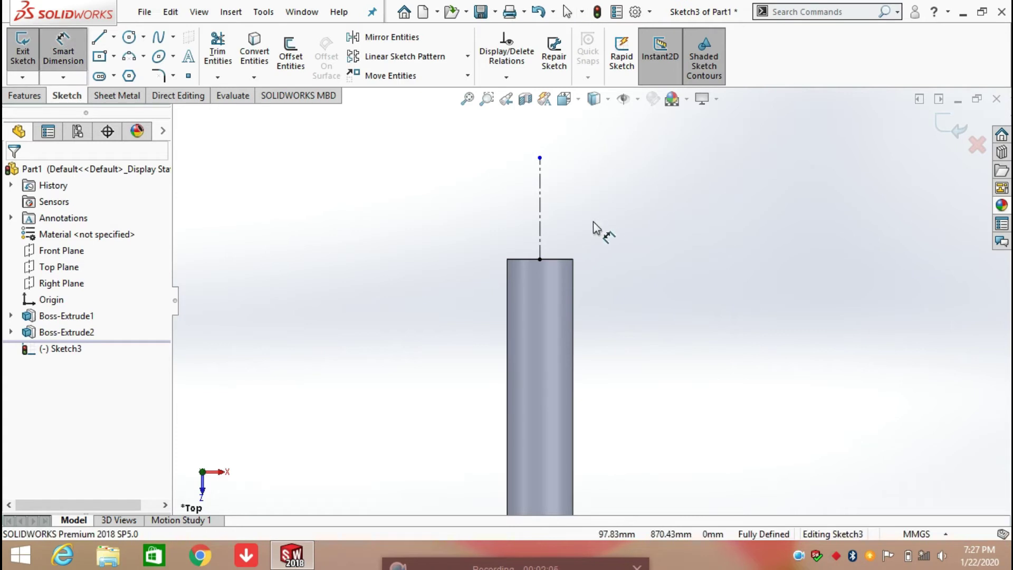
{"action": "left_click", "coordinate": [539, 221]}
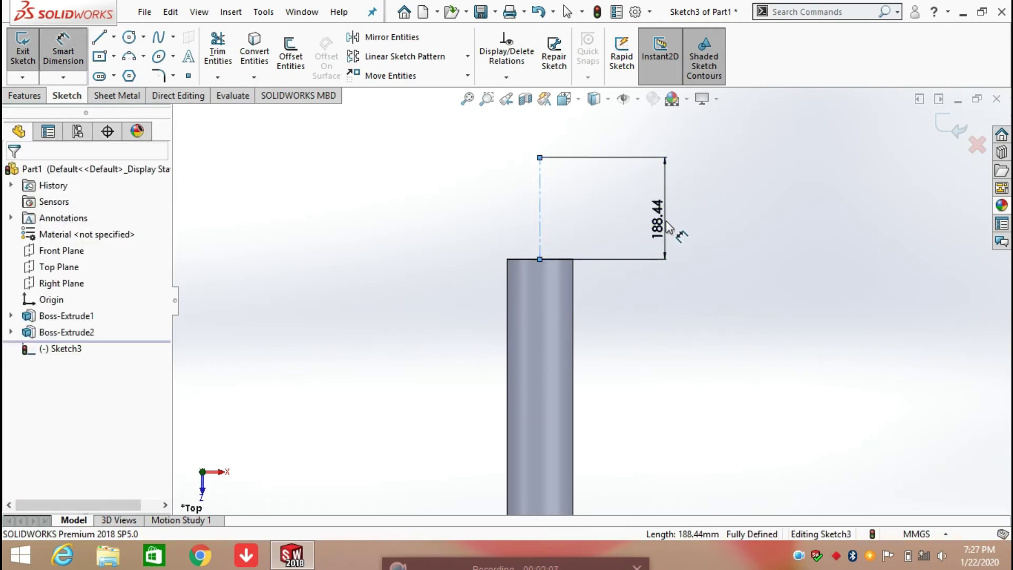
{"action": "left_click", "coordinate": [667, 228]}
{"action": "type", "text": "11"}
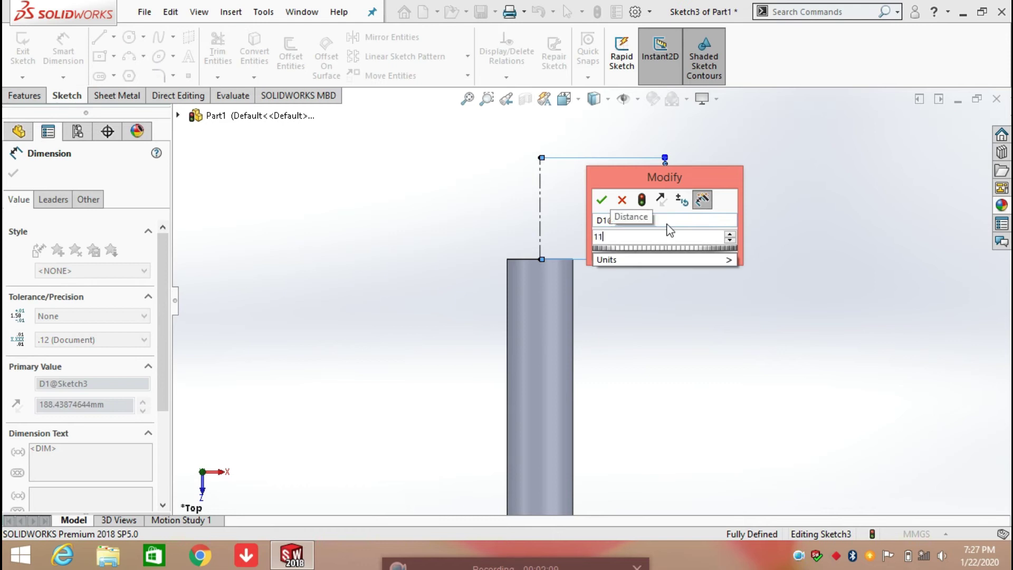
{"action": "type", "text": "7.19"}
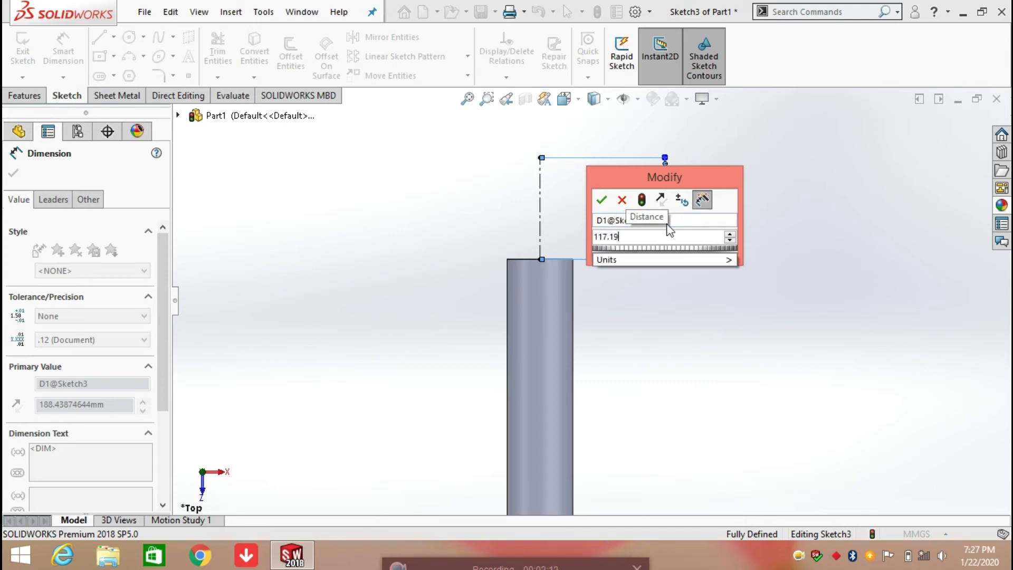
{"action": "key", "text": "Return"}
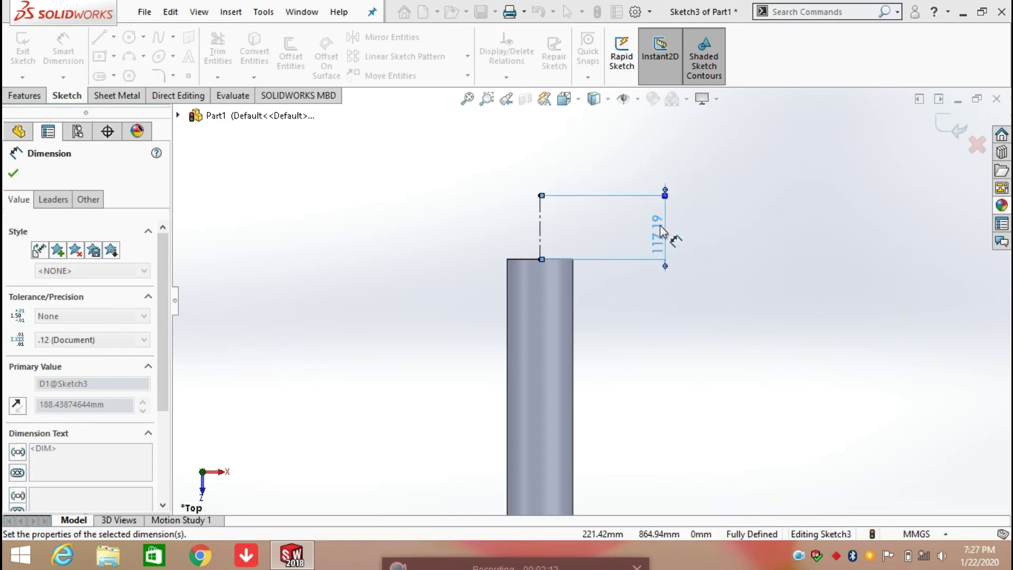
{"action": "left_click", "coordinate": [727, 268]}
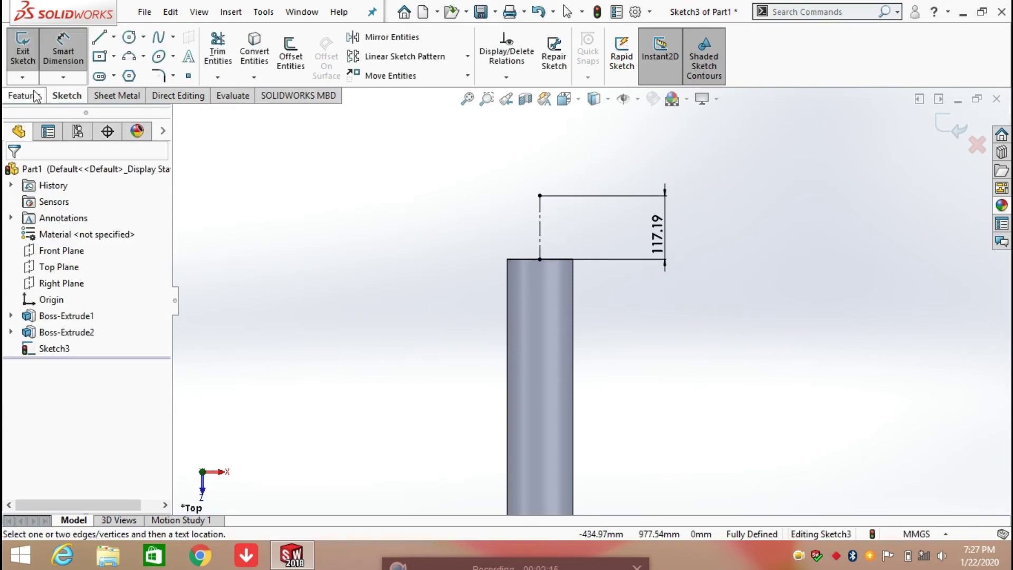
Sketch two concentric circles, about 196 mm and 314 mm in diameter, centred on the centerline's free end.
{"action": "left_click", "coordinate": [129, 37]}
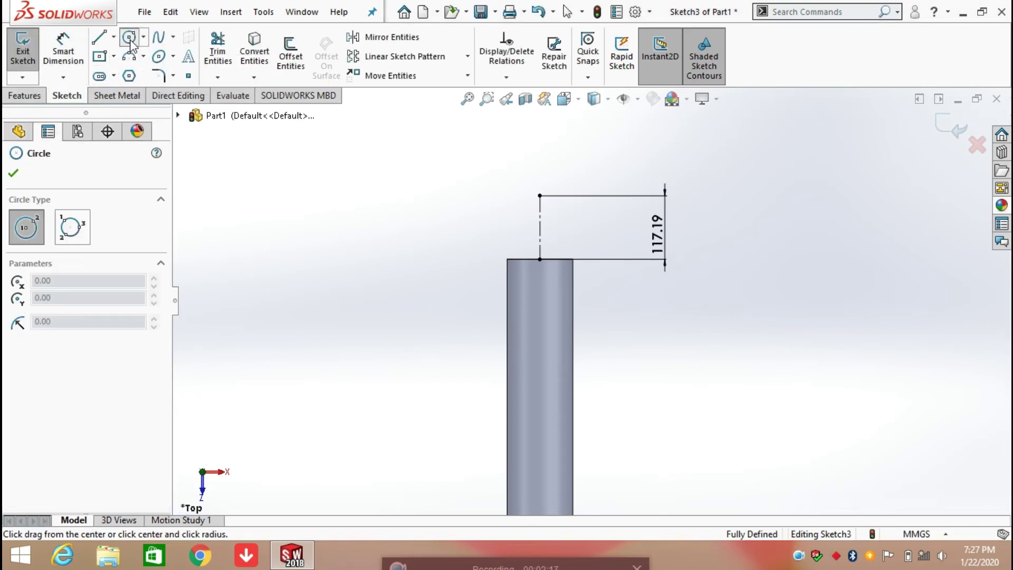
{"action": "left_click", "coordinate": [539, 196]}
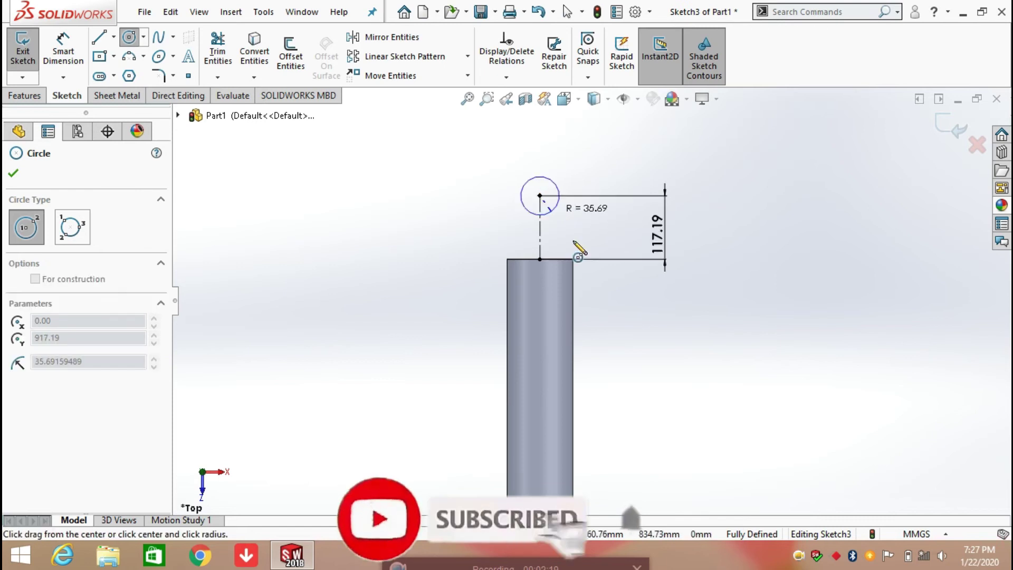
{"action": "left_click", "coordinate": [580, 230]}
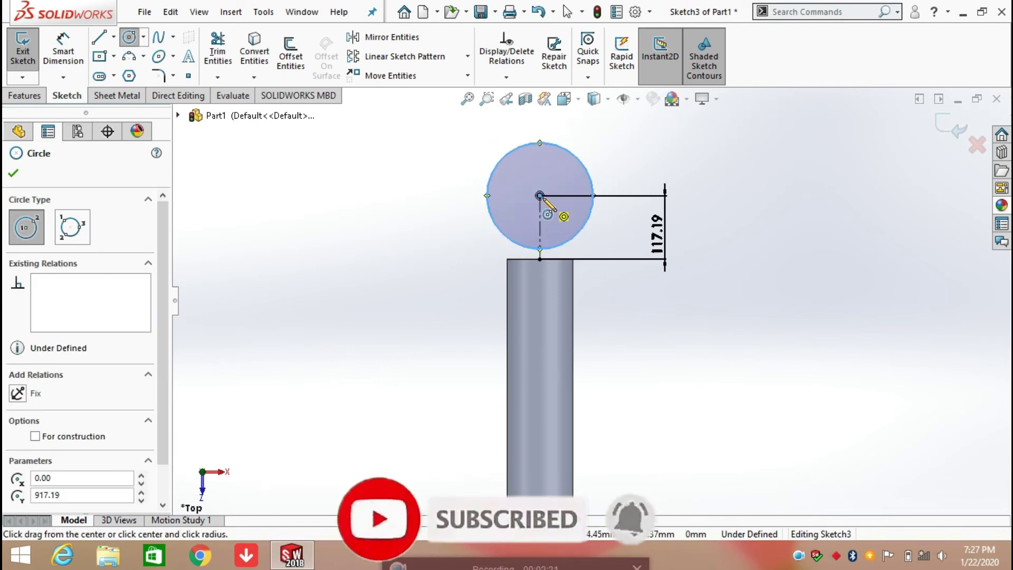
{"action": "left_click", "coordinate": [539, 196]}
{"action": "left_click", "coordinate": [605, 254]}
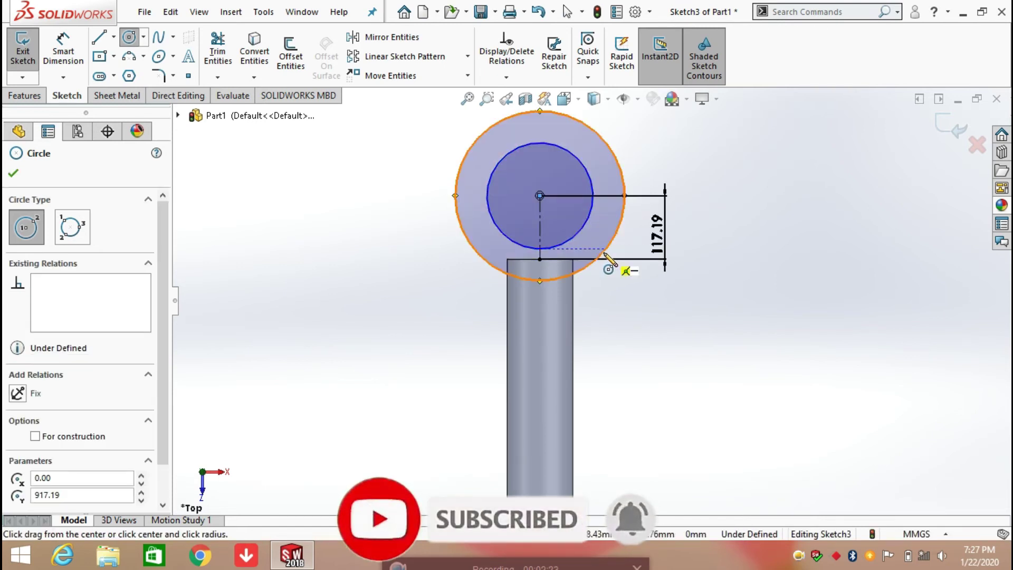
{"action": "right_click", "coordinate": [606, 257]}
{"action": "left_click", "coordinate": [638, 264]}
Dimension the outer circle's diameter and set it to 264 mm.
{"action": "left_click", "coordinate": [77, 61]}
{"action": "left_click", "coordinate": [77, 61]}
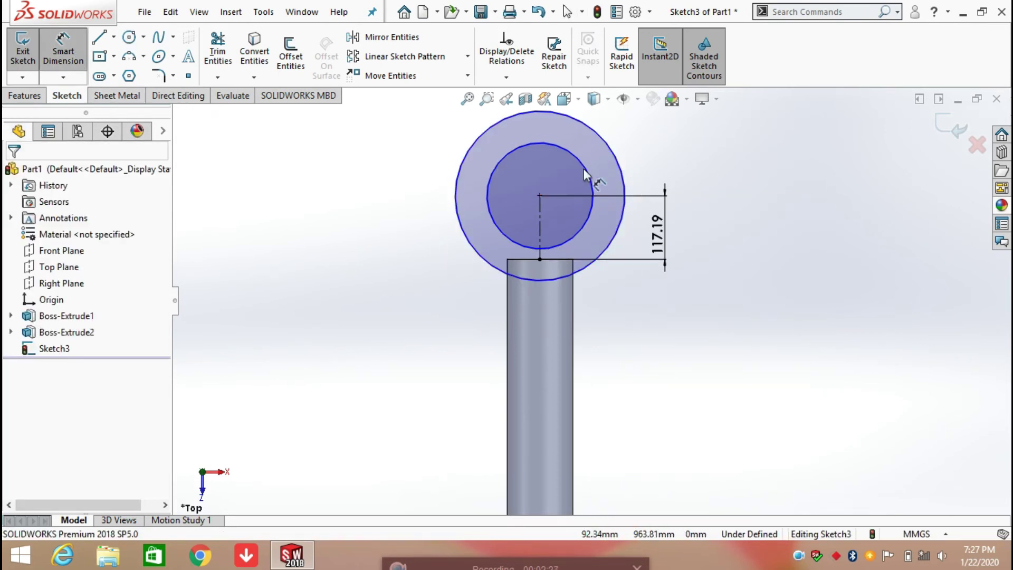
{"action": "left_click", "coordinate": [480, 138]}
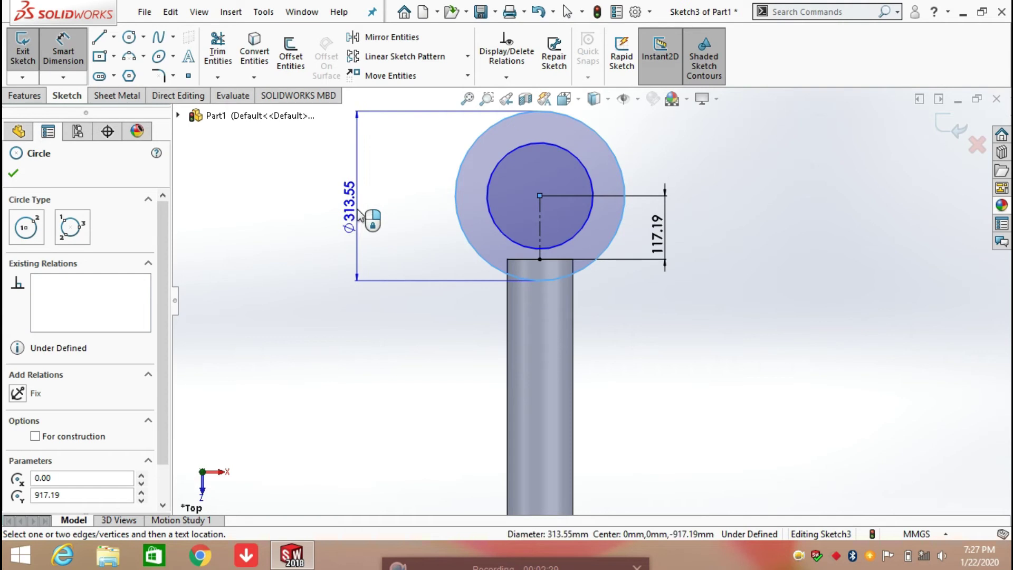
{"action": "left_click", "coordinate": [359, 214]}
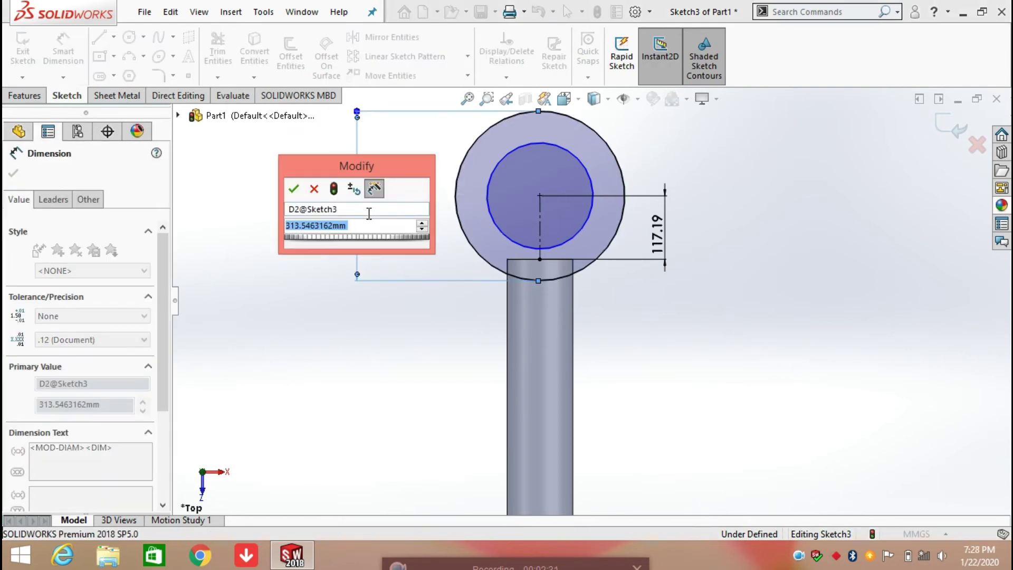
{"action": "type", "text": "264"}
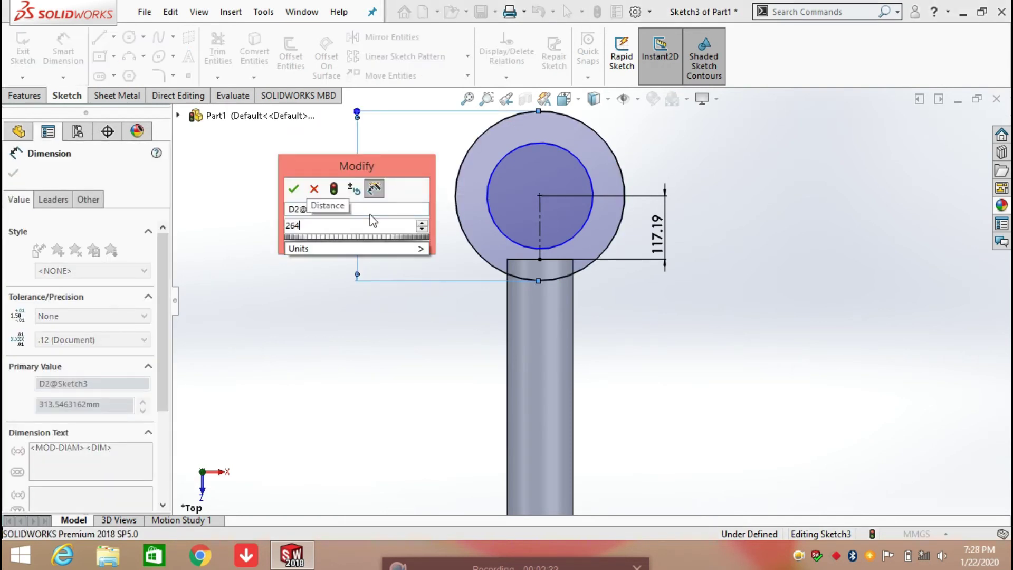
{"action": "key", "text": "Return"}
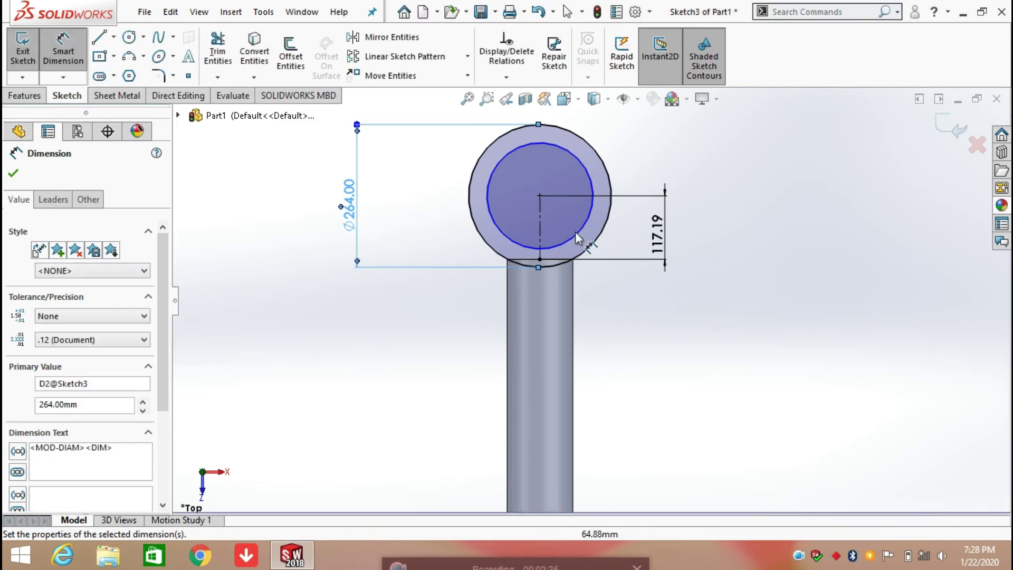
Dimension the inner circle's diameter and set it to 115 mm.
{"action": "left_click", "coordinate": [580, 237]}
{"action": "left_click", "coordinate": [542, 158]}
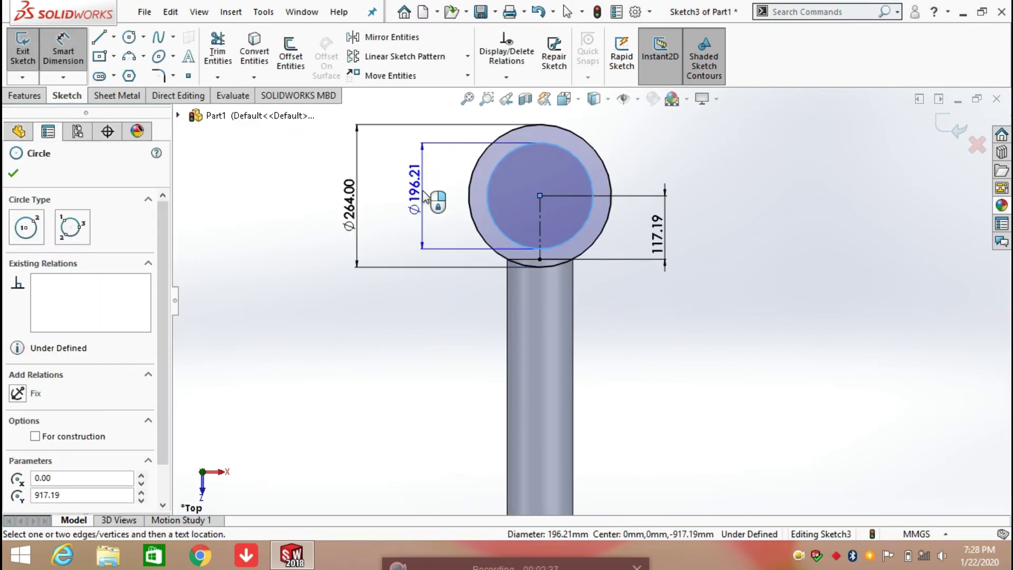
{"action": "left_click", "coordinate": [427, 198]}
{"action": "left_click", "coordinate": [427, 196]}
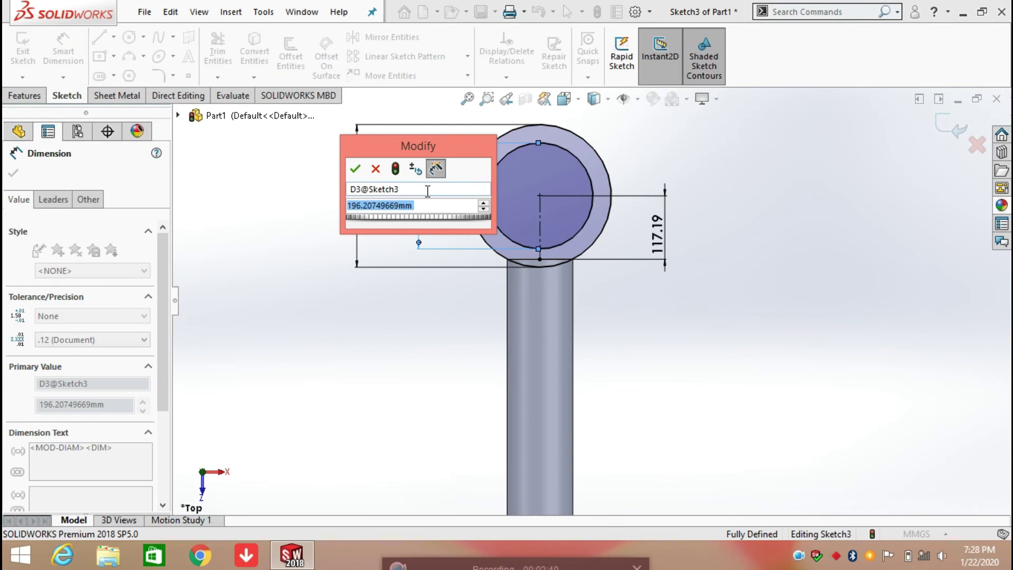
{"action": "type", "text": "115"}
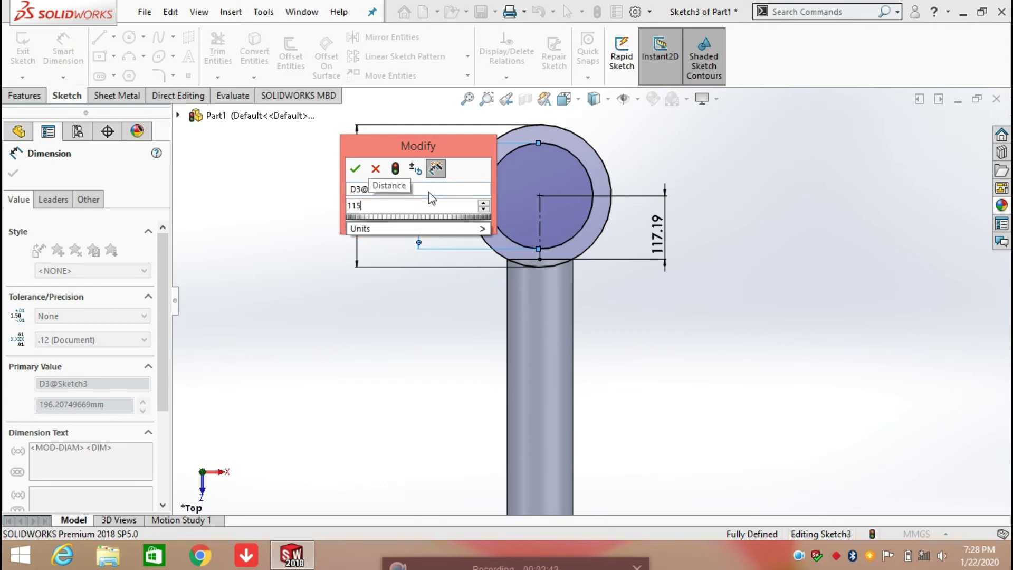
{"action": "key", "text": "Return"}
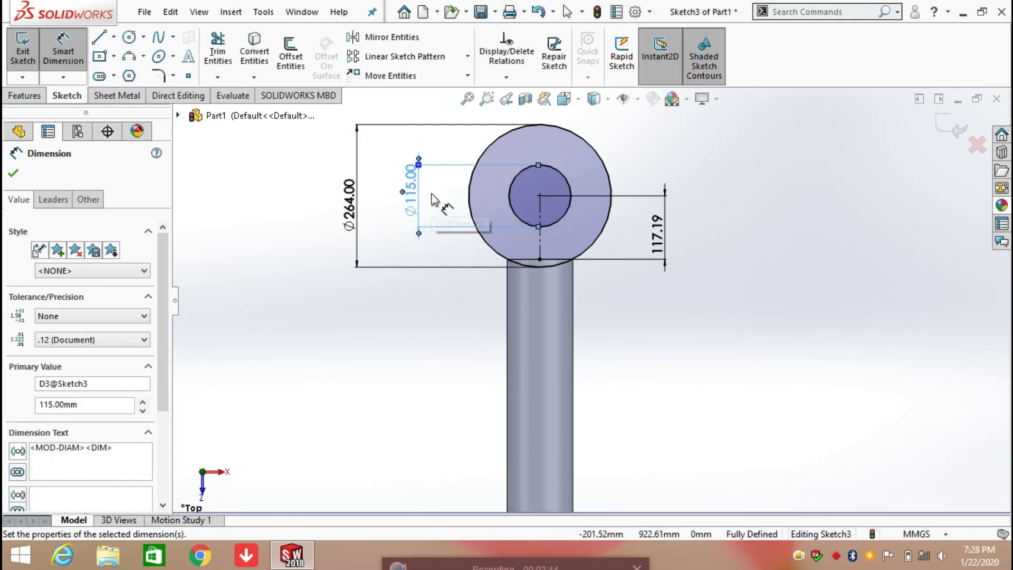
{"action": "left_click", "coordinate": [733, 335]}
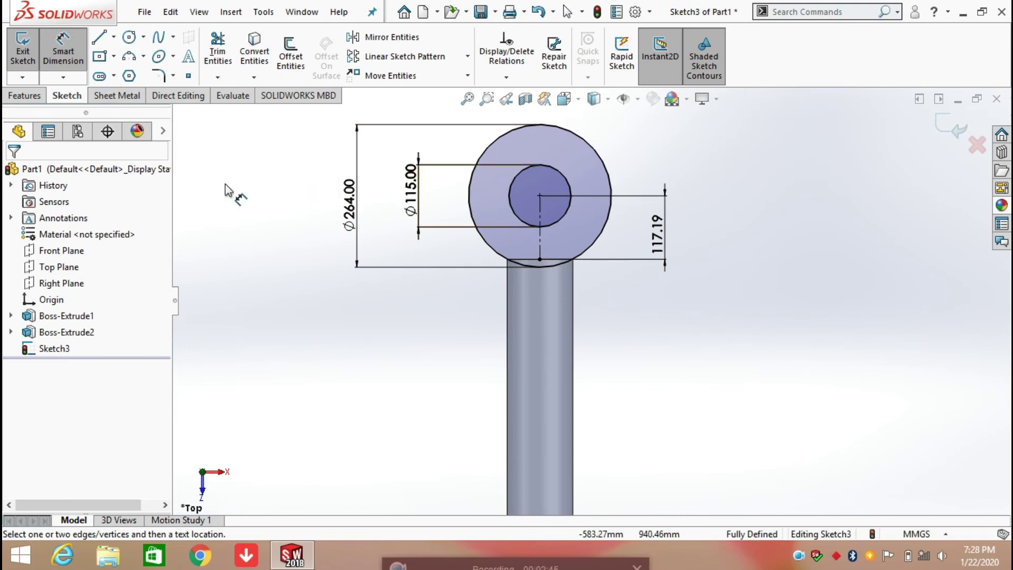
Extrude the ring between the two concentric circles 137.5 mm using Mid Plane, merged with the rod.
{"action": "left_click", "coordinate": [24, 95]}
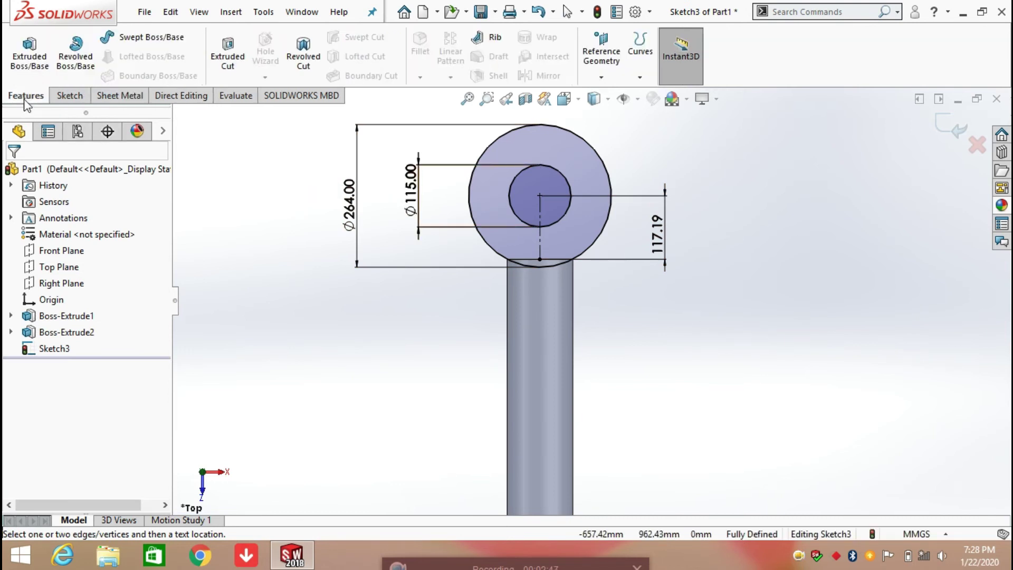
{"action": "left_click", "coordinate": [31, 49]}
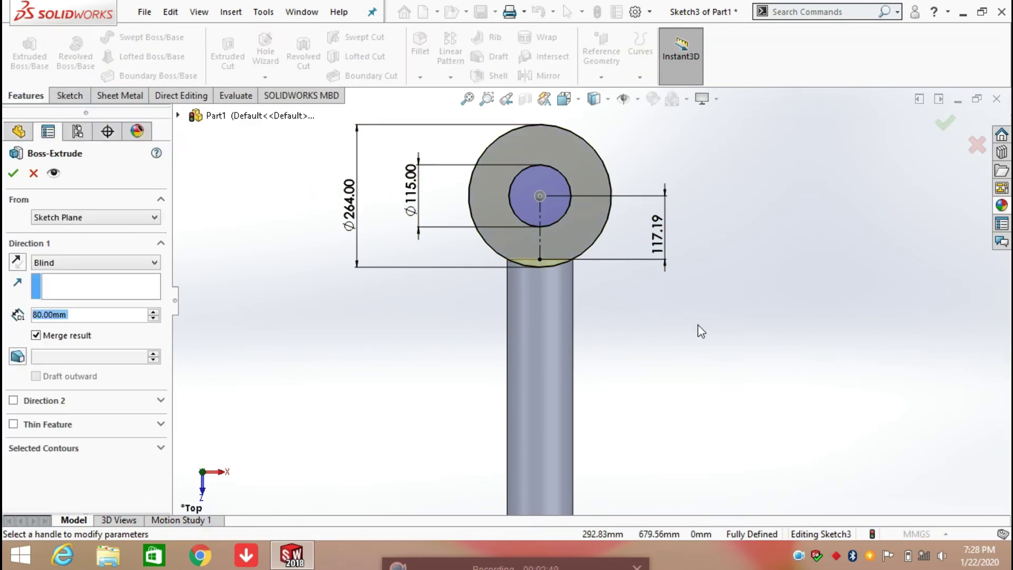
{"action": "middle_click_drag", "start_coordinate": [667, 327], "coordinate": [590, 315]}
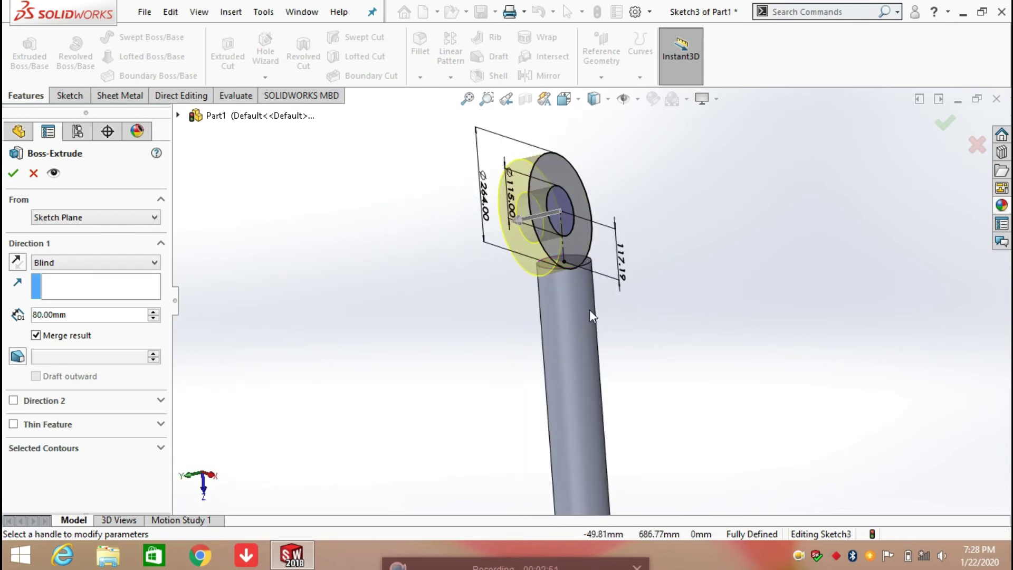
{"action": "left_click", "coordinate": [103, 266]}
{"action": "left_click", "coordinate": [61, 336]}
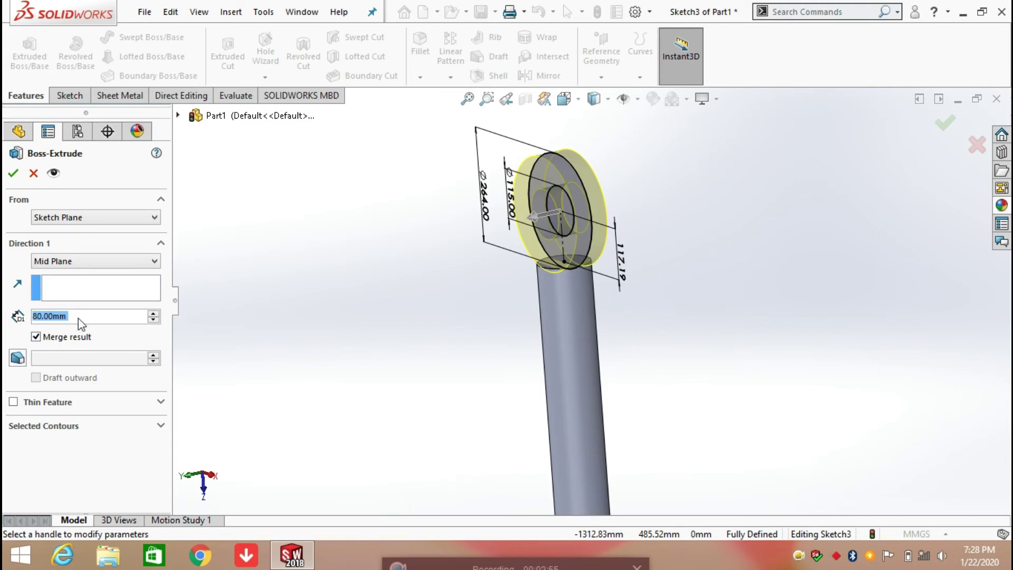
{"action": "type", "text": "1"}
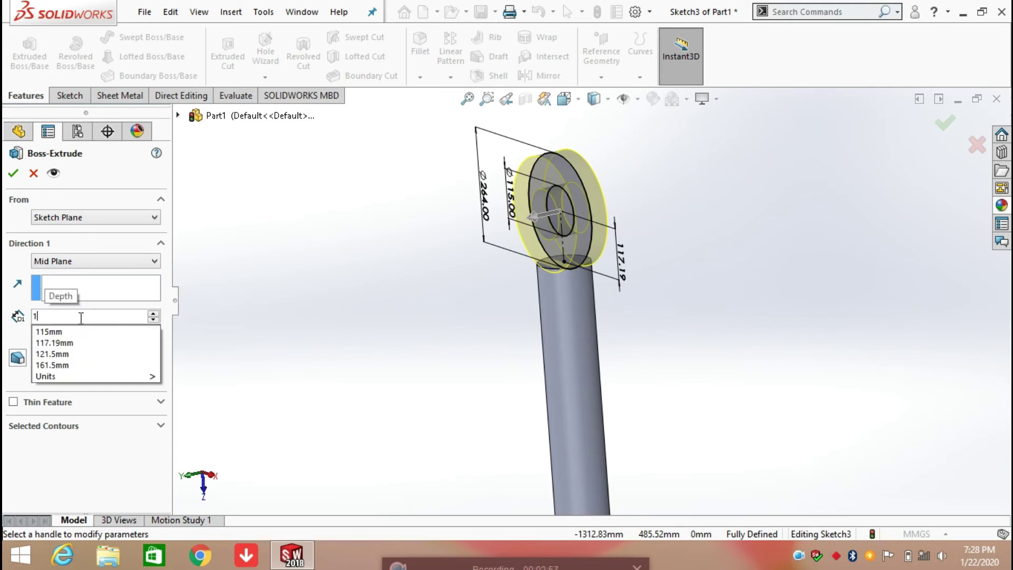
{"action": "type", "text": "137"}
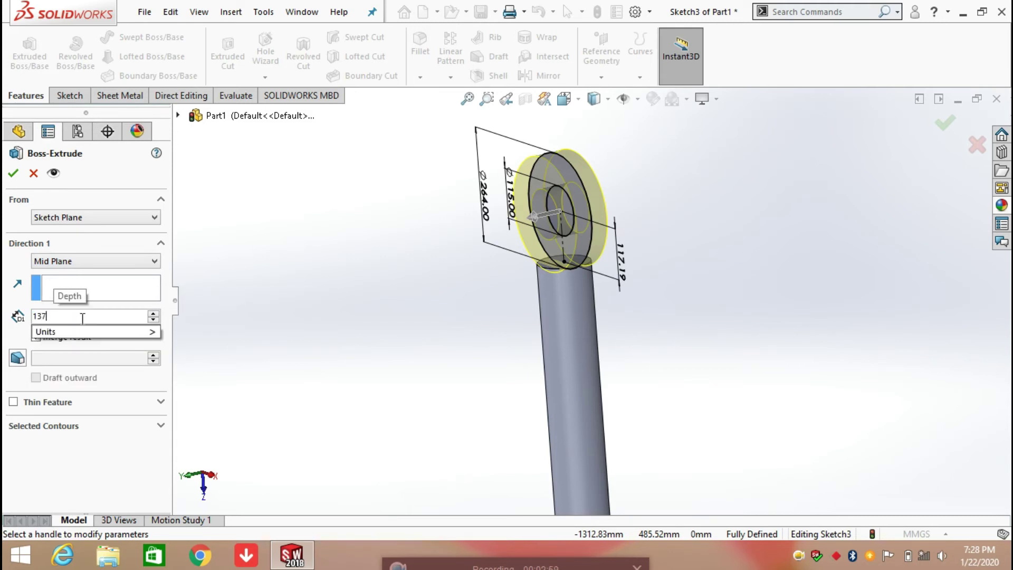
{"action": "type", "text": ".5"}
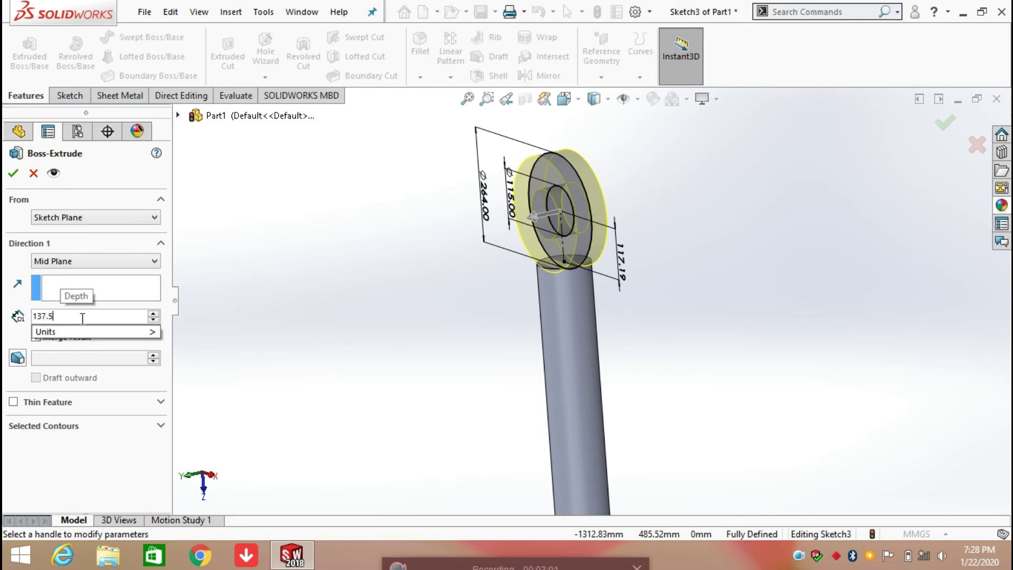
{"action": "key", "text": "Return"}
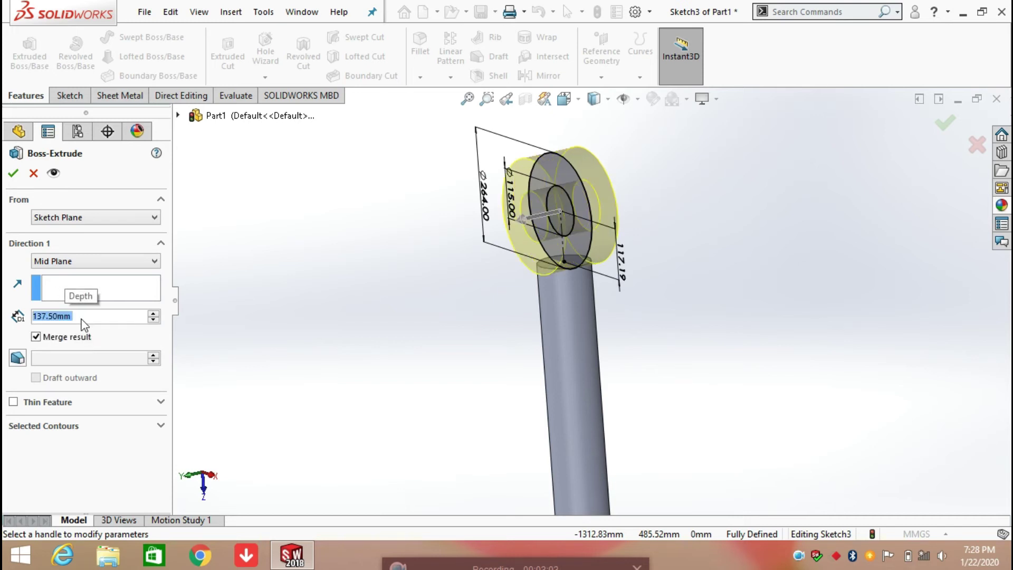
{"action": "left_click", "coordinate": [14, 174]}
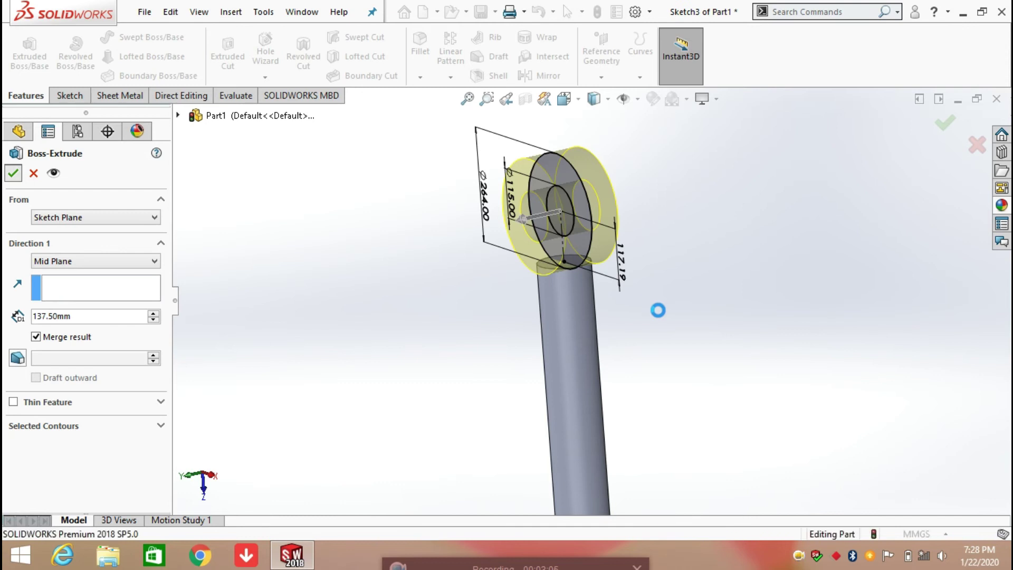
Fillet the outer circular edges on both faces of the ring-shaped eye with a 10 mm symmetric radius.
{"action": "left_click", "coordinate": [667, 327]}
{"action": "middle_click_drag", "start_coordinate": [667, 327], "coordinate": [642, 491]}
{"action": "key", "text": "ctrl+7"}
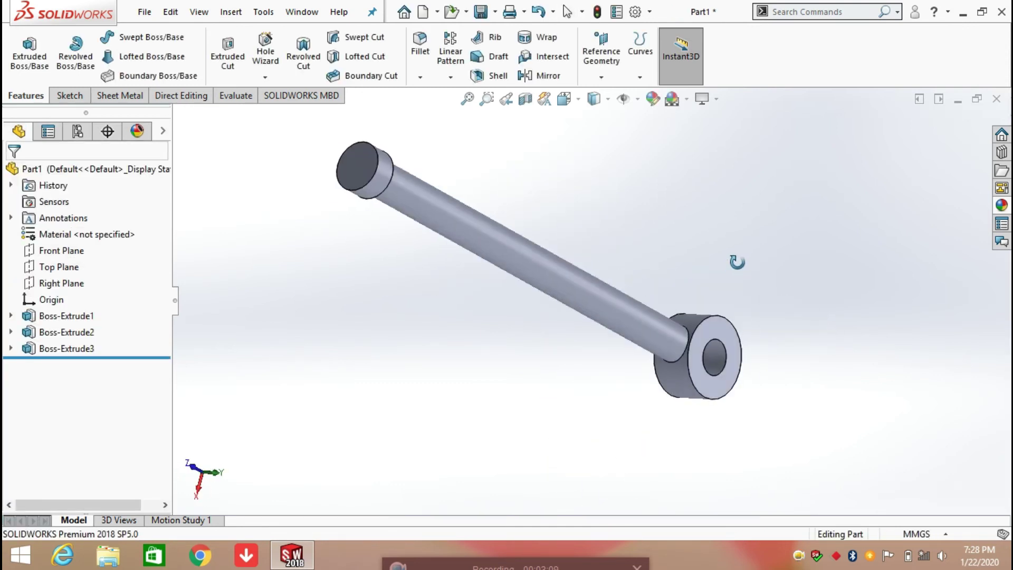
{"action": "left_click", "coordinate": [420, 79]}
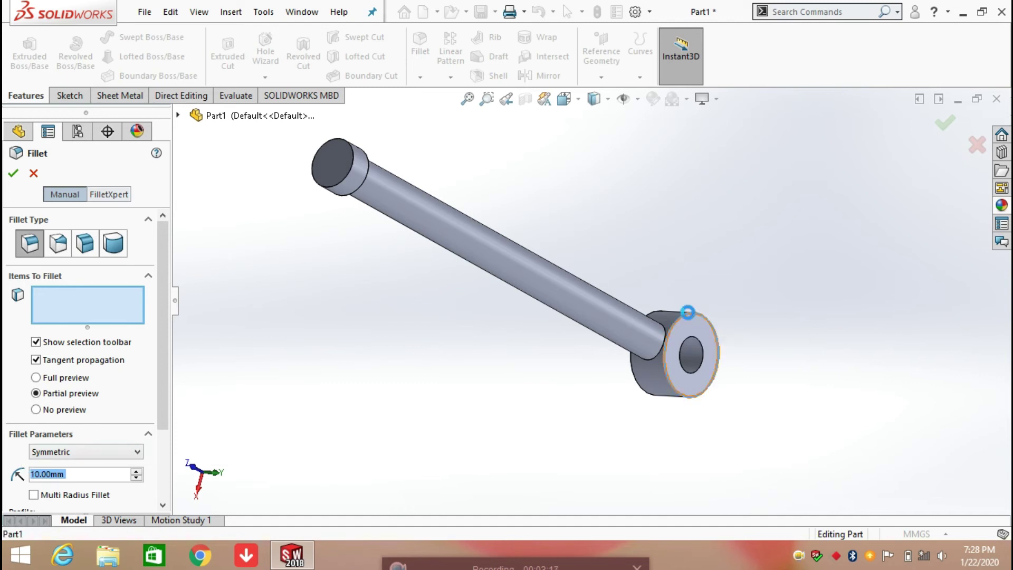
{"action": "left_click", "coordinate": [689, 315]}
{"action": "middle_click_drag", "start_coordinate": [719, 422], "coordinate": [517, 454]}
{"action": "left_click", "coordinate": [527, 475]}
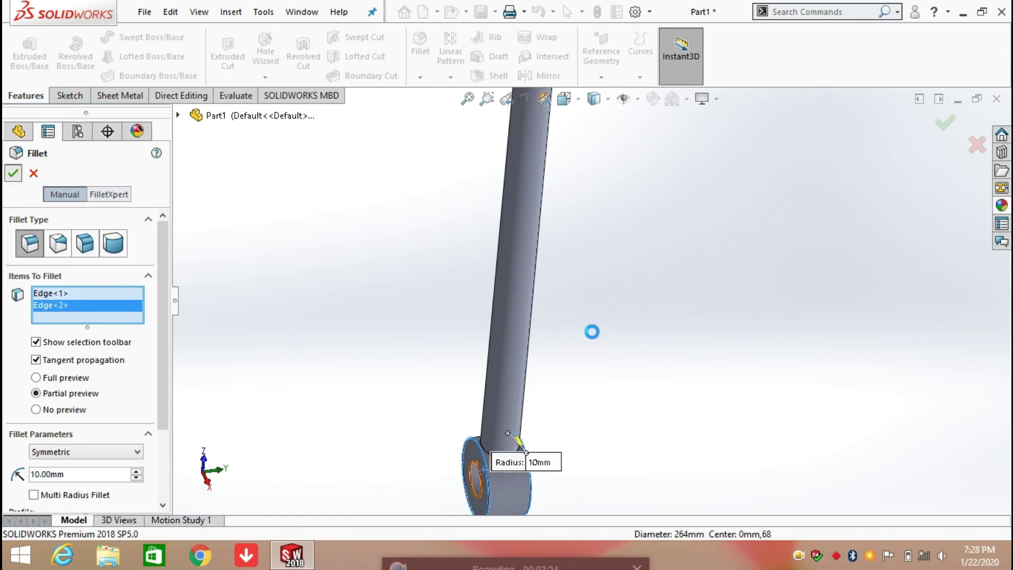
{"action": "key", "text": "Return"}
Change the model's display style to shaded without edges.
{"action": "middle_click_drag", "start_coordinate": [622, 438], "coordinate": [516, 351]}
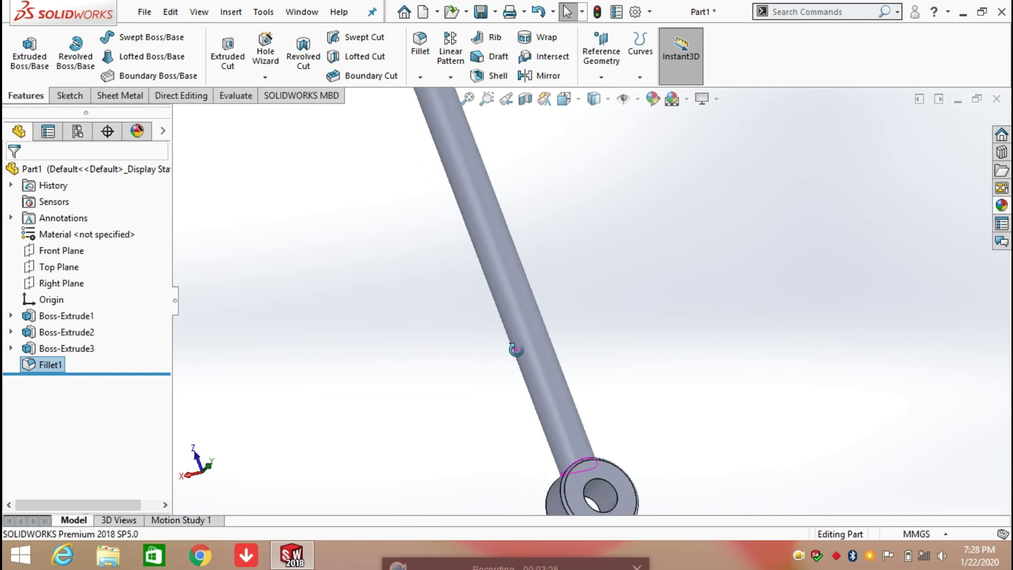
{"action": "scroll", "coordinate": [516, 352], "scroll_direction": "up", "scroll_amount": 3}
{"action": "scroll", "coordinate": [579, 233], "scroll_direction": "down", "scroll_amount": 3}
{"action": "scroll", "coordinate": [575, 266], "scroll_direction": "up", "scroll_amount": 3}
{"action": "middle_click_drag", "start_coordinate": [588, 280], "coordinate": [521, 319]}
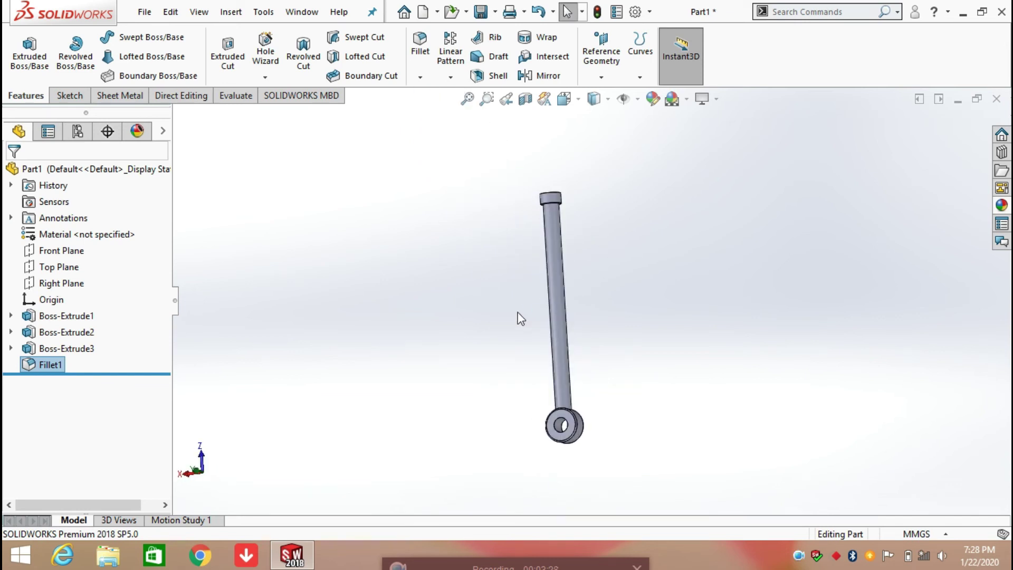
{"action": "left_click", "coordinate": [594, 98]}
{"action": "left_click", "coordinate": [594, 142]}
Open the appearance settings for the whole solid body of the rod.
{"action": "scroll", "coordinate": [579, 340], "scroll_direction": "down", "scroll_amount": 3}
{"action": "scroll", "coordinate": [581, 339], "scroll_direction": "up", "scroll_amount": 4}
{"action": "middle_click_drag", "start_coordinate": [570, 339], "coordinate": [591, 417]}
{"action": "scroll", "coordinate": [593, 401], "scroll_direction": "up", "scroll_amount": 4}
{"action": "left_click", "coordinate": [611, 324]}
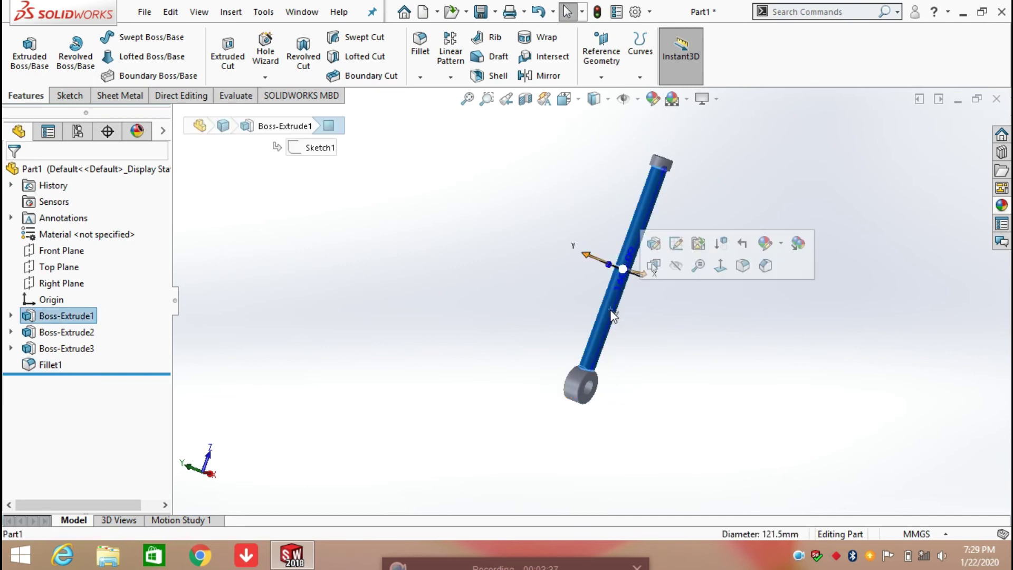
{"action": "left_click", "coordinate": [782, 244]}
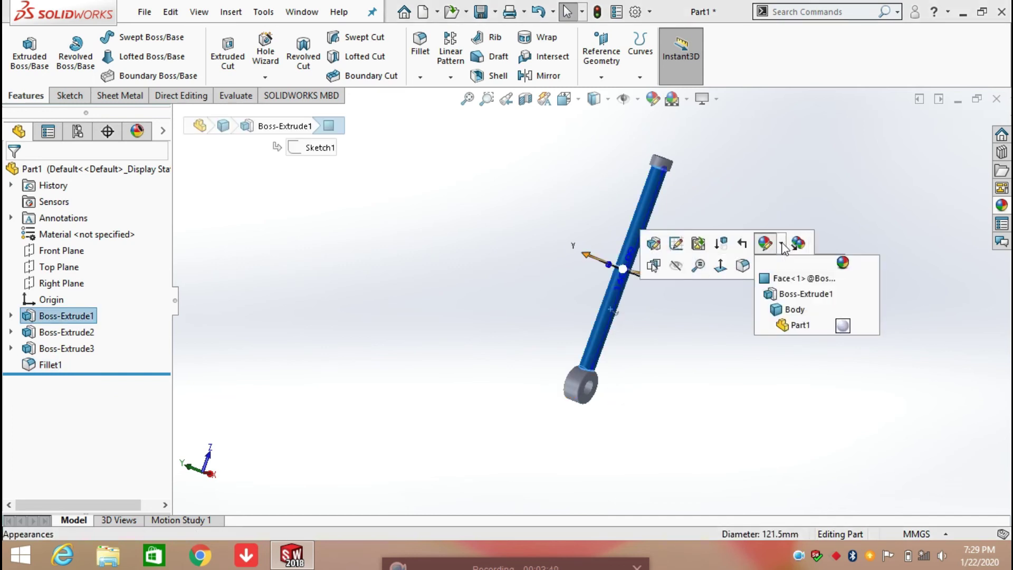
{"action": "left_click", "coordinate": [801, 313]}
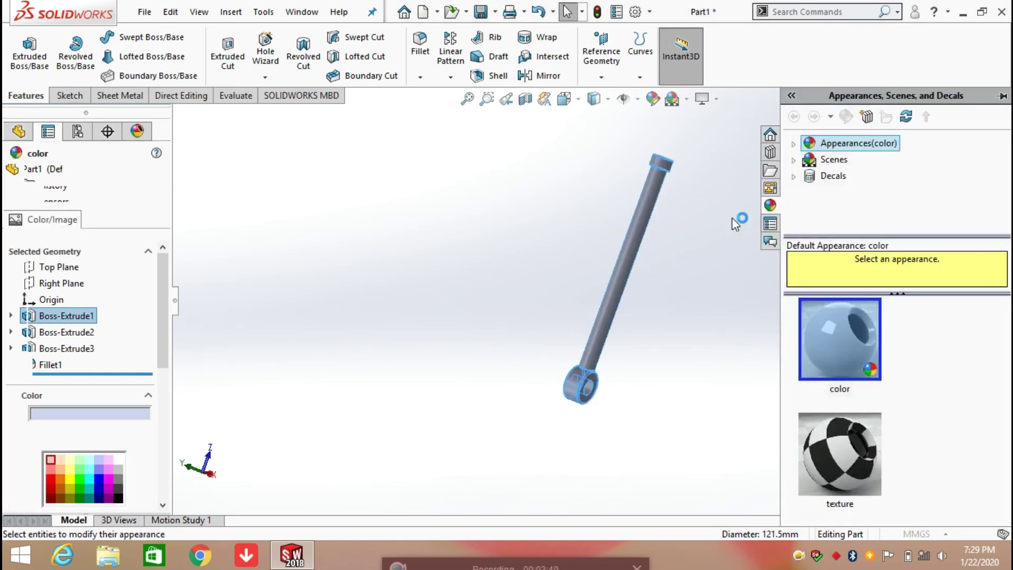
Open the Steel category under Metal in the appearance library.
{"action": "left_click", "coordinate": [792, 144]}
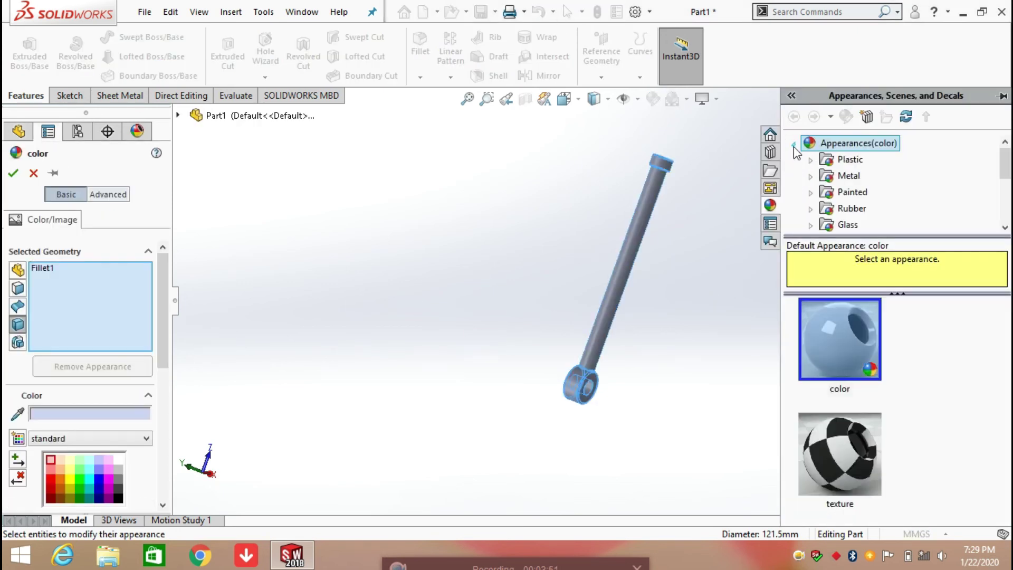
{"action": "left_click", "coordinate": [818, 158]}
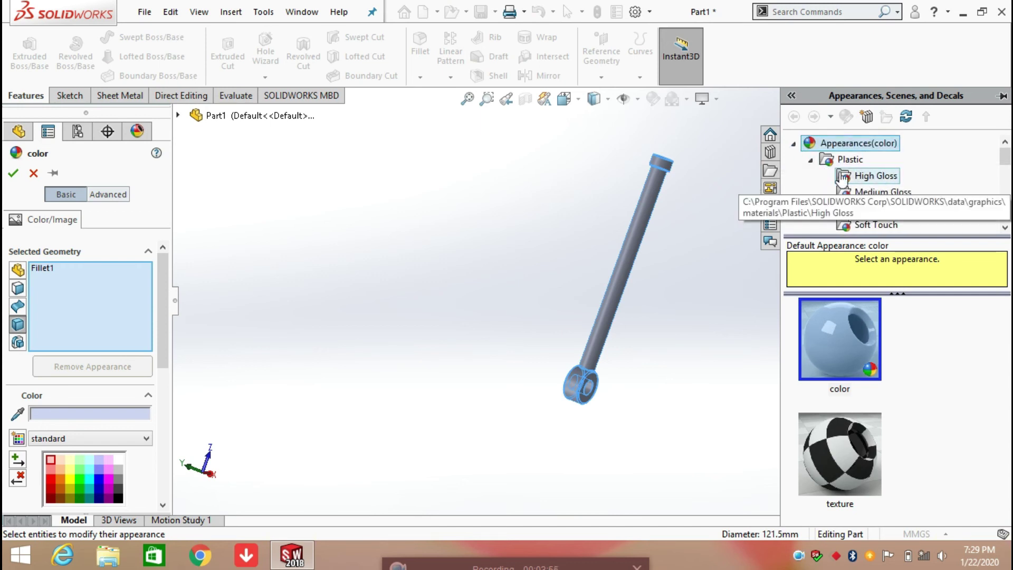
{"action": "left_click", "coordinate": [794, 144]}
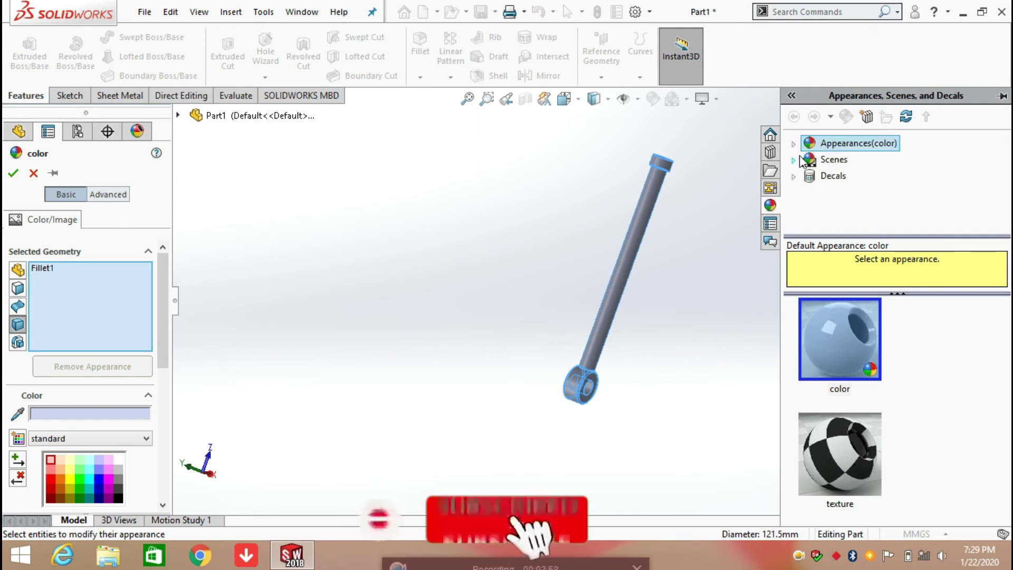
{"action": "left_click", "coordinate": [793, 144]}
{"action": "scroll", "coordinate": [842, 192], "scroll_direction": "down", "scroll_amount": 6}
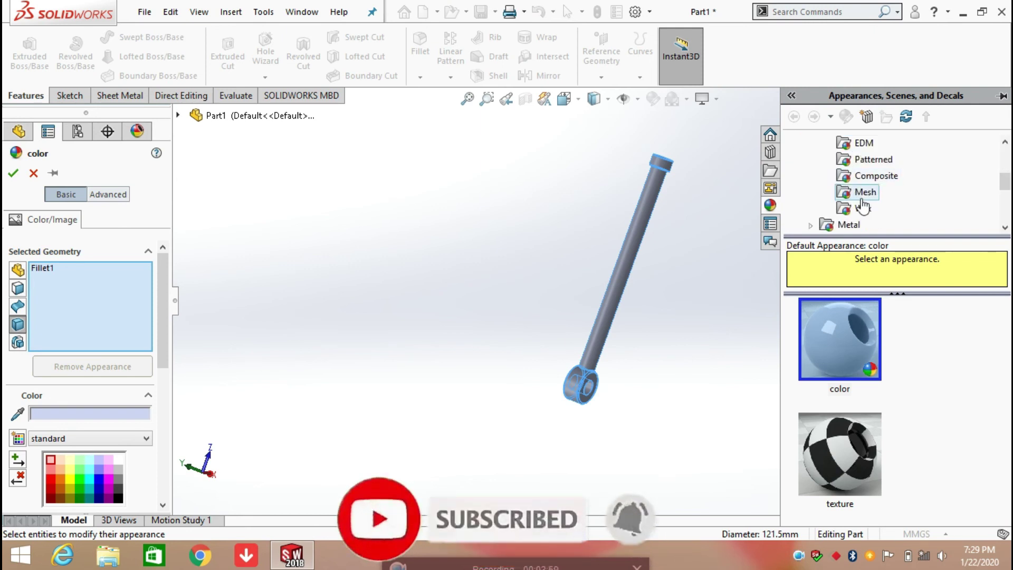
{"action": "scroll", "coordinate": [844, 195], "scroll_direction": "up", "scroll_amount": 5}
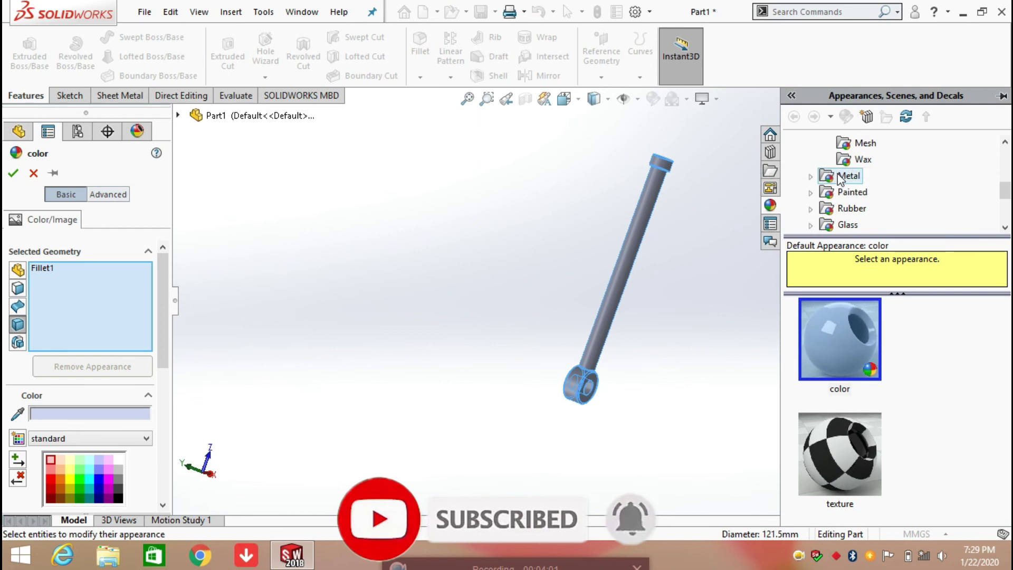
{"action": "scroll", "coordinate": [870, 193], "scroll_direction": "down", "scroll_amount": 2}
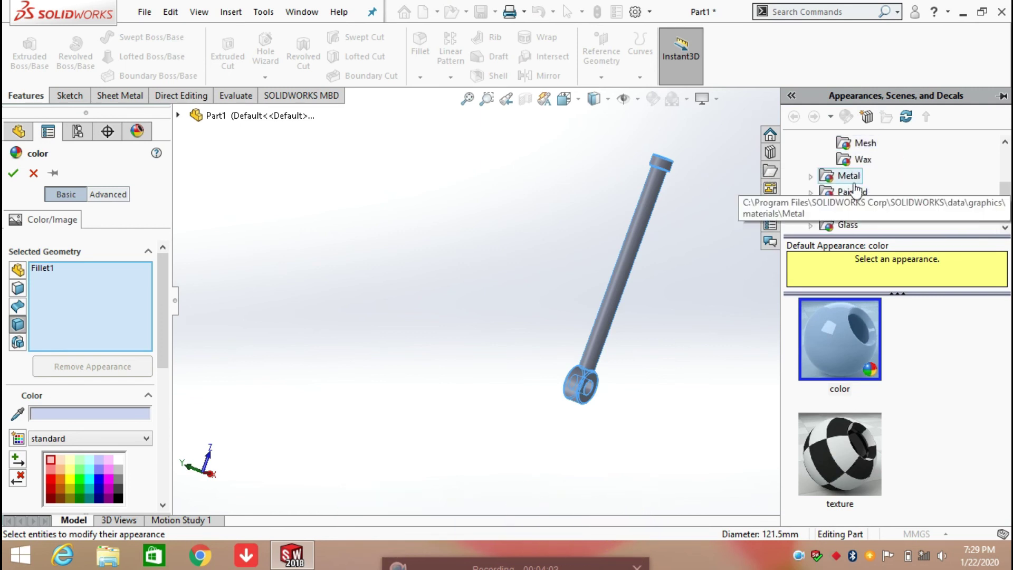
{"action": "double_click", "coordinate": [824, 178]}
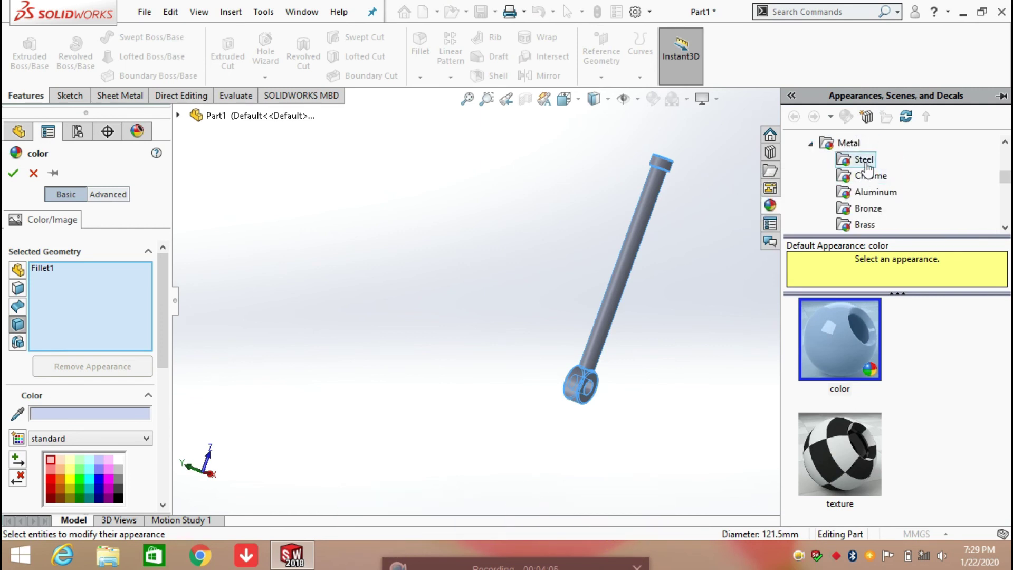
{"action": "scroll", "coordinate": [874, 214], "scroll_direction": "down", "scroll_amount": 1}
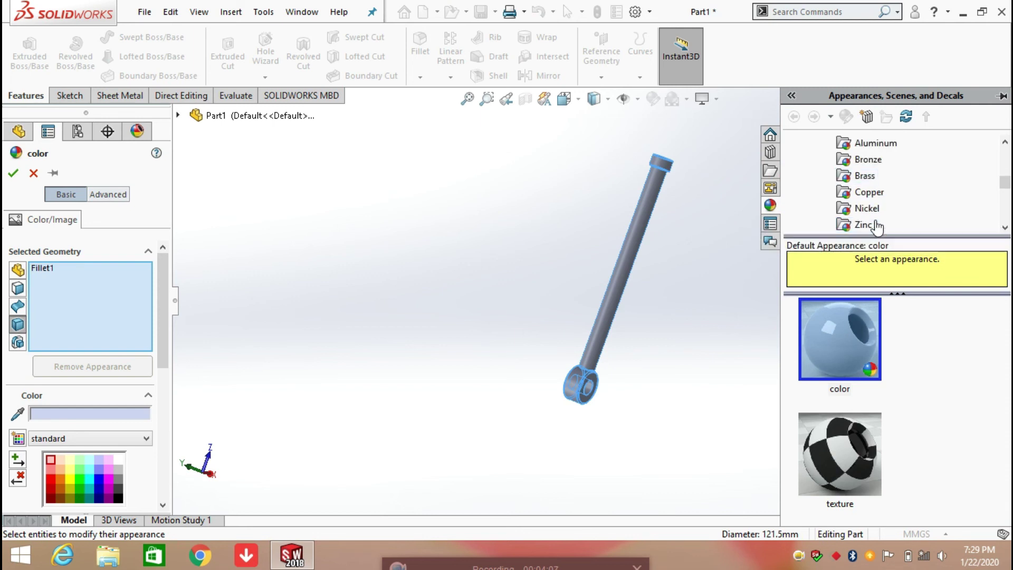
{"action": "scroll", "coordinate": [877, 226], "scroll_direction": "up", "scroll_amount": 1}
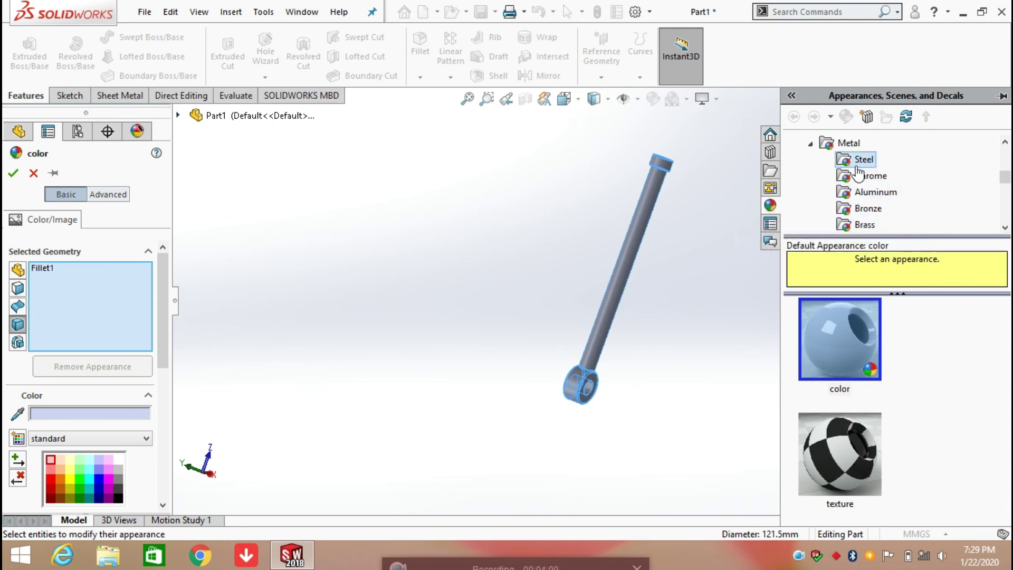
{"action": "scroll", "coordinate": [865, 350], "scroll_direction": "down", "scroll_amount": 3}
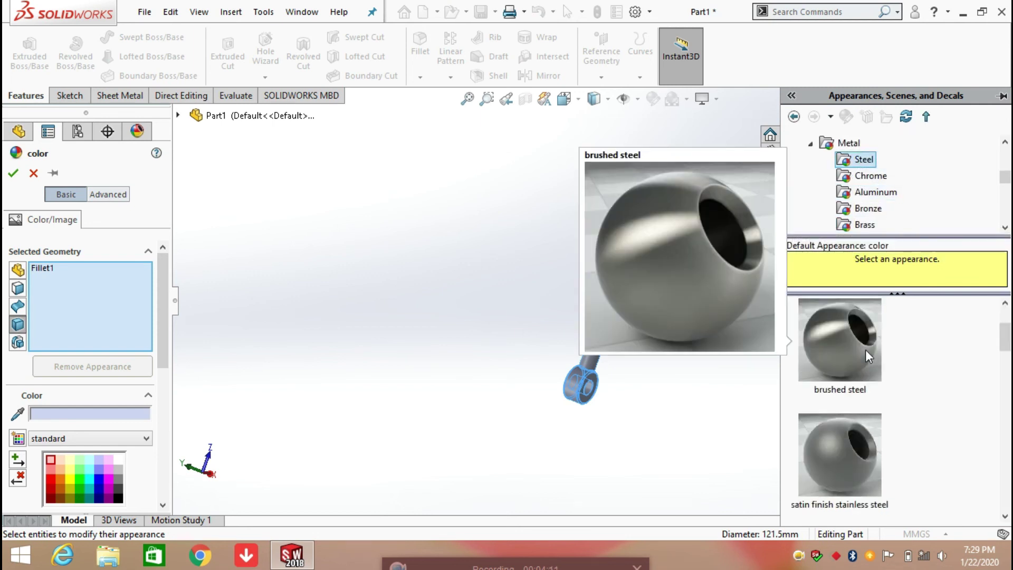
Apply the polished steel appearance to the rod body and accept it.
{"action": "scroll", "coordinate": [866, 349], "scroll_direction": "up", "scroll_amount": 3}
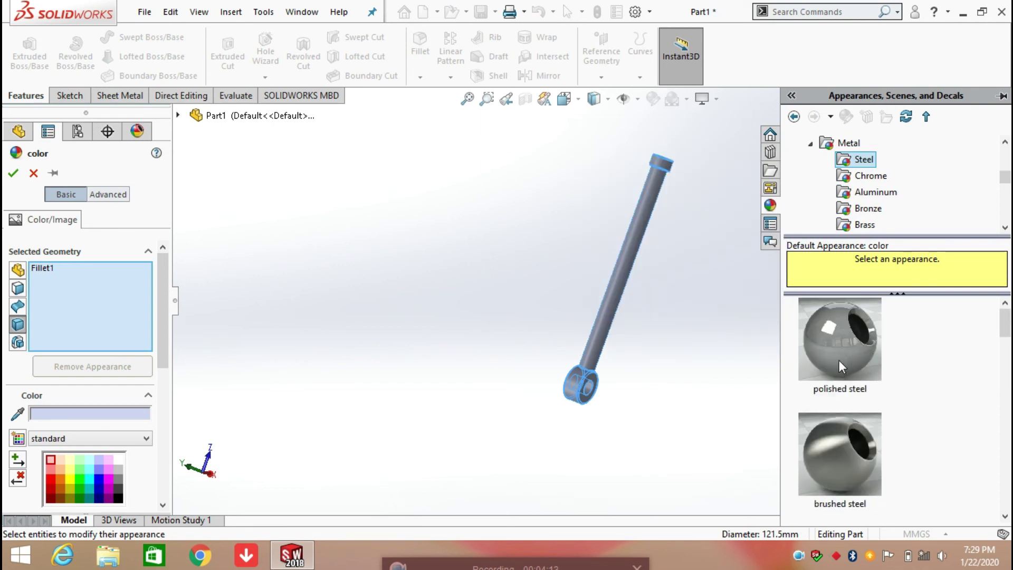
{"action": "left_click_drag", "start_coordinate": [839, 352], "coordinate": [628, 264]}
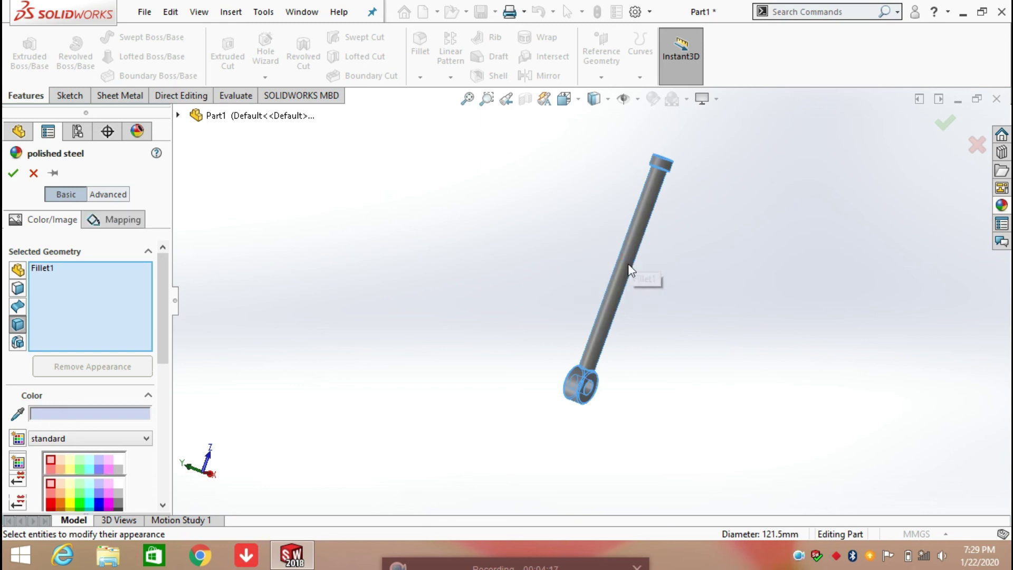
{"action": "scroll", "coordinate": [628, 265], "scroll_direction": "down", "scroll_amount": 3}
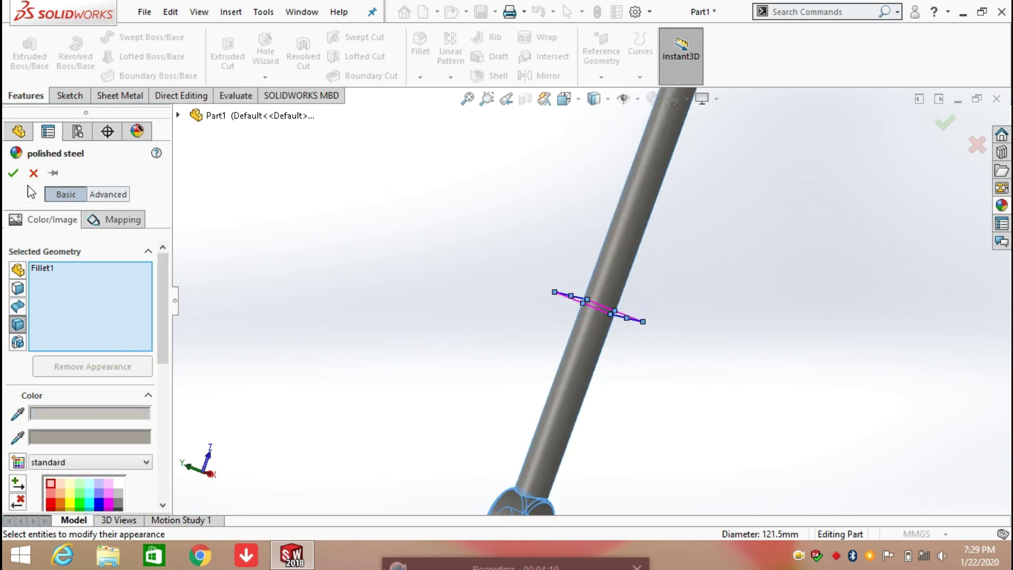
{"action": "left_click", "coordinate": [13, 173]}
{"action": "scroll", "coordinate": [688, 306], "scroll_direction": "up", "scroll_amount": 3}
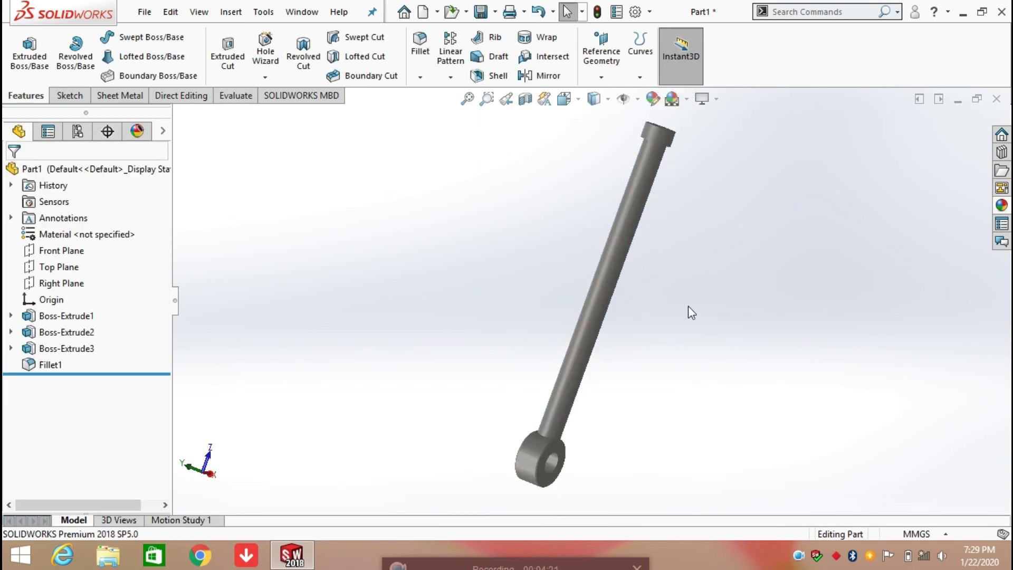
{"action": "middle_click_drag", "start_coordinate": [688, 305], "coordinate": [635, 374]}
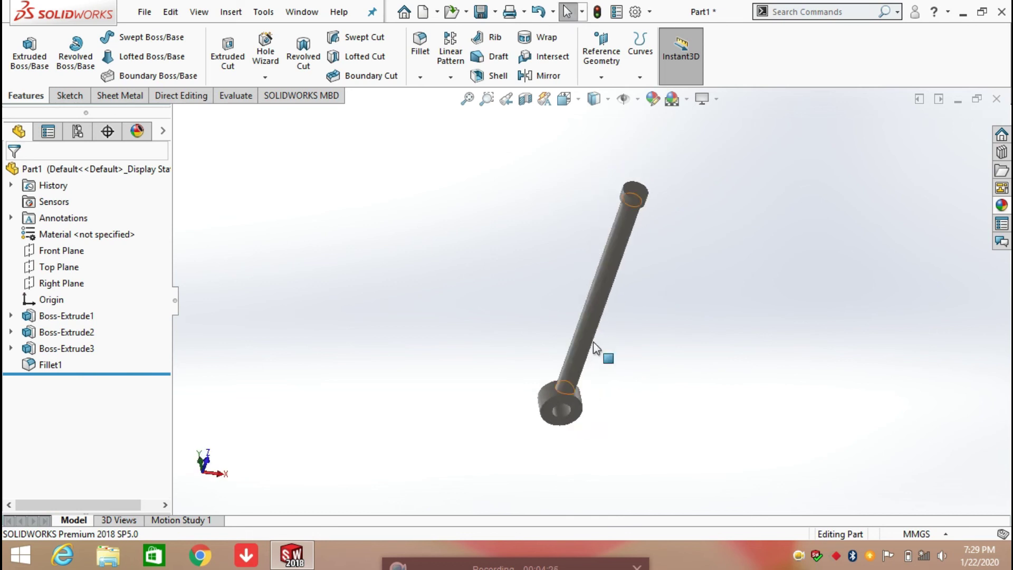
{"action": "scroll", "coordinate": [593, 341], "scroll_direction": "down", "scroll_amount": 3}
{"action": "scroll", "coordinate": [593, 343], "scroll_direction": "up", "scroll_amount": 1}
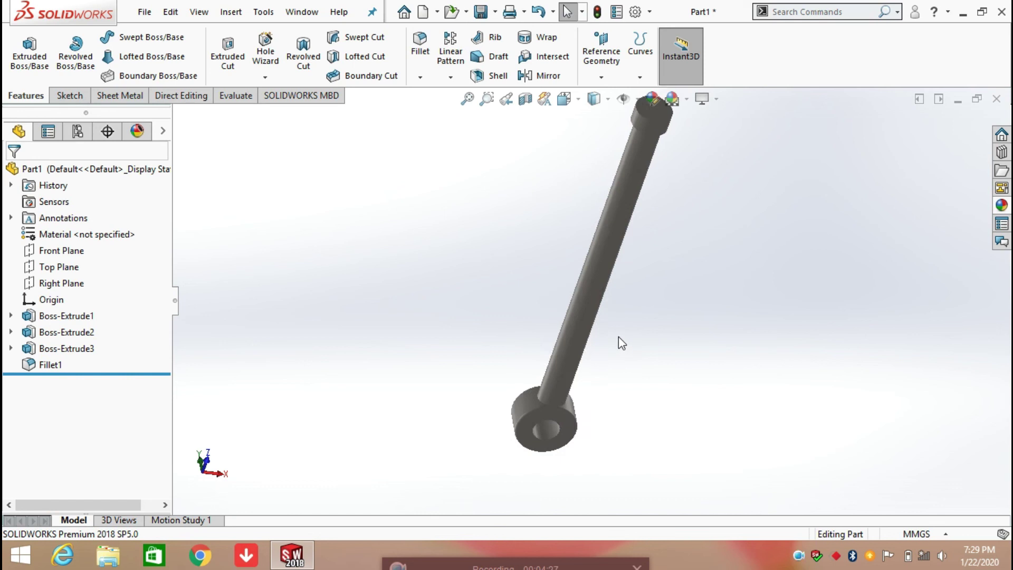